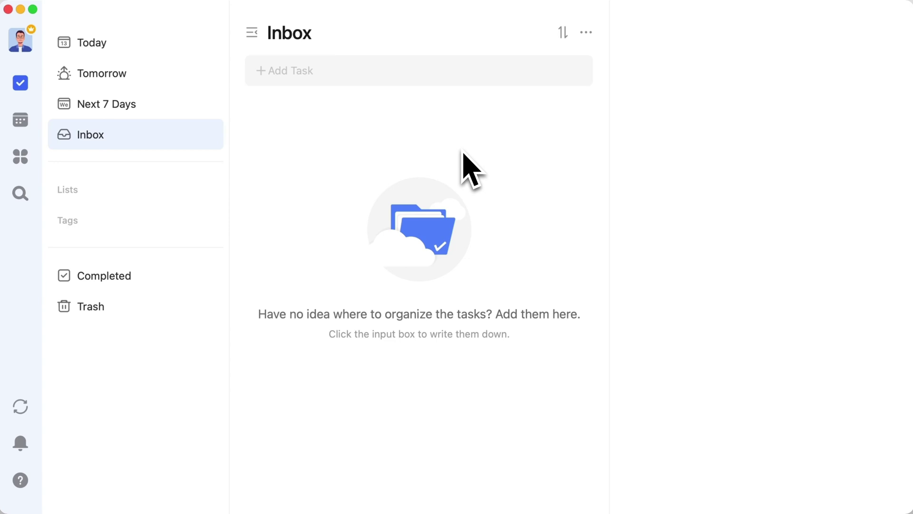
Browse the Project, Action, LifeFlow, Diary, YearlyPlan and LifeBucketList lists in the sidebar
left_click(153, 190)
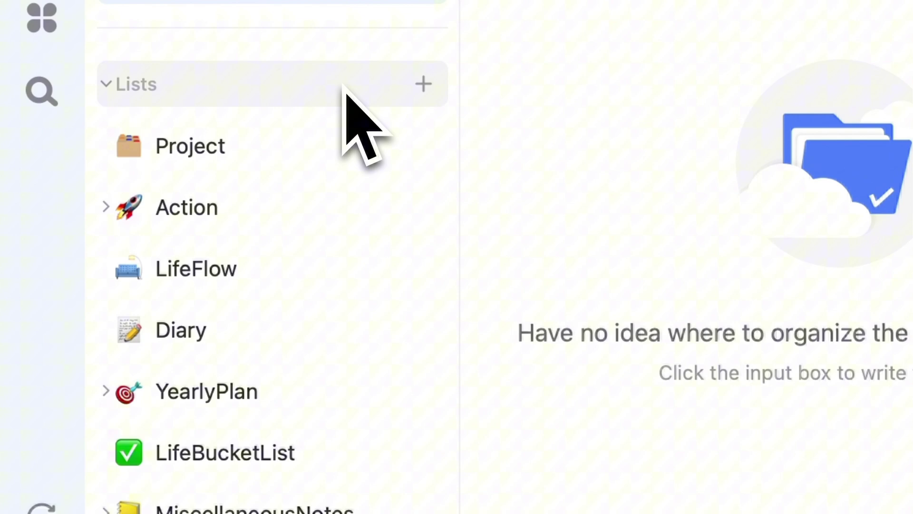
left_click(343, 142)
left_click(343, 207)
left_click(342, 285)
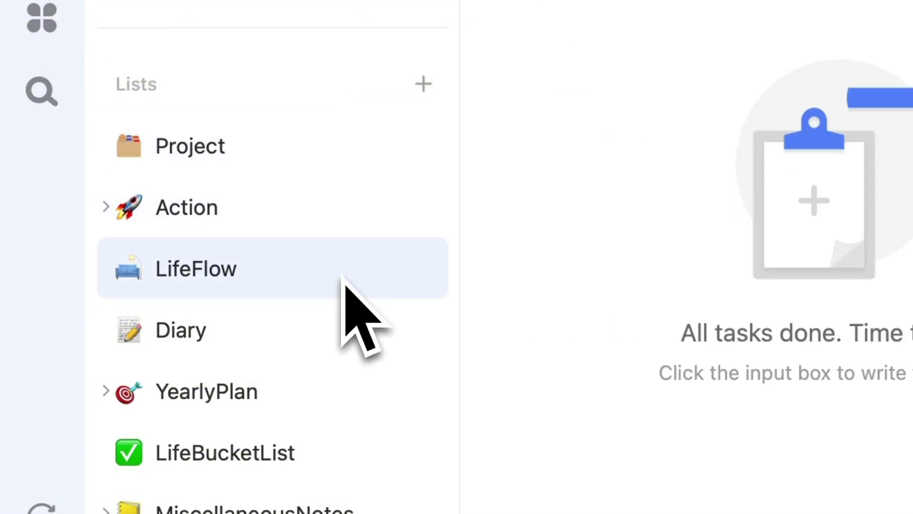
left_click(332, 340)
left_click(332, 392)
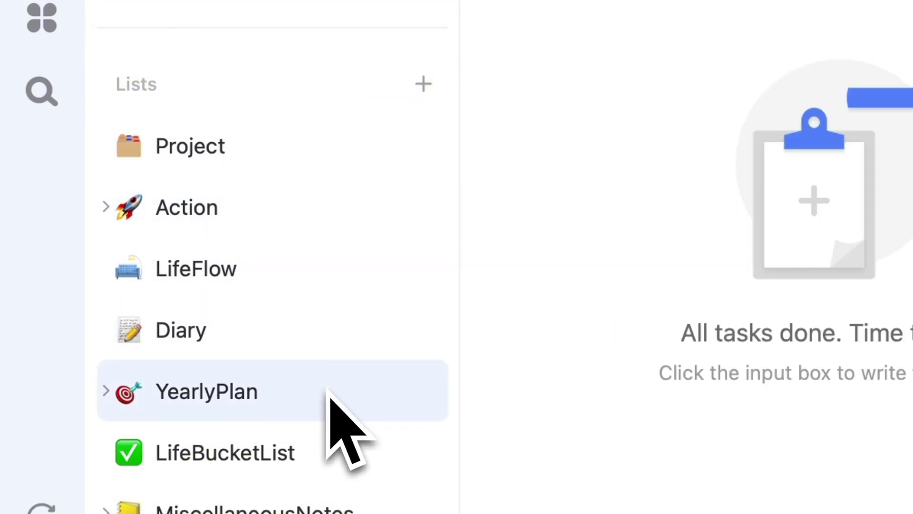
left_click(327, 443)
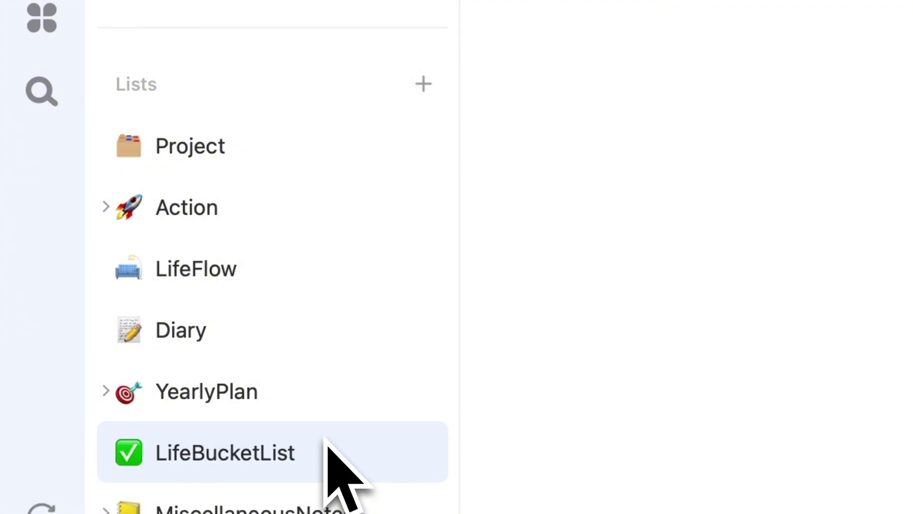
left_click(309, 157)
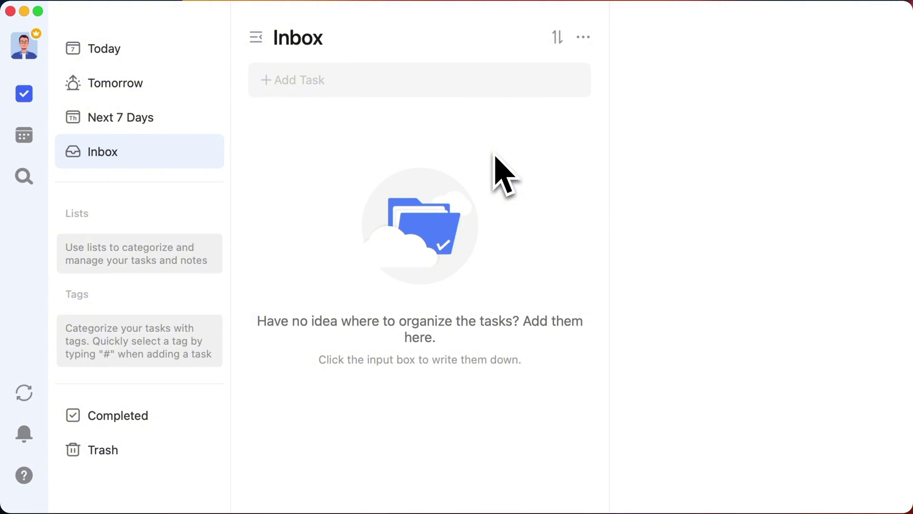
Add the Inbox task 'Getting a driver's license', replacing the typed 'Tasks & Projcets' text
left_click(437, 87)
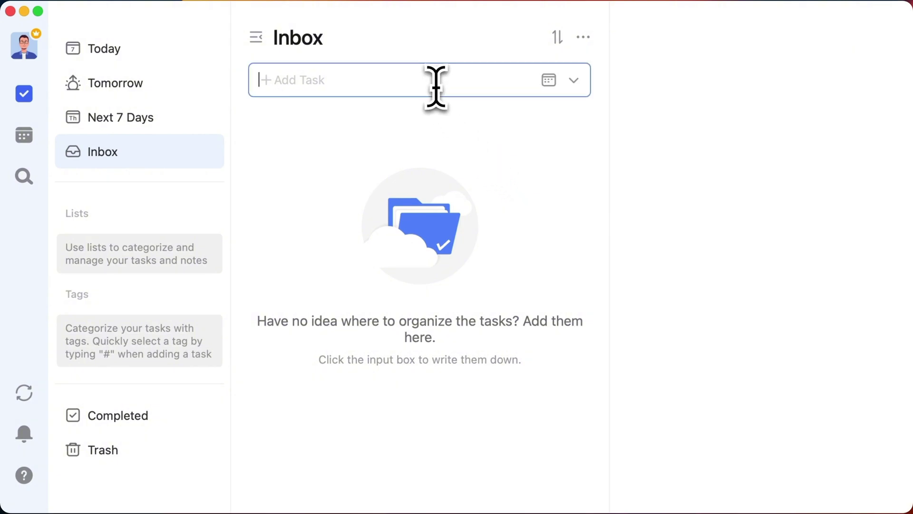
type("Tasks & Projcets")
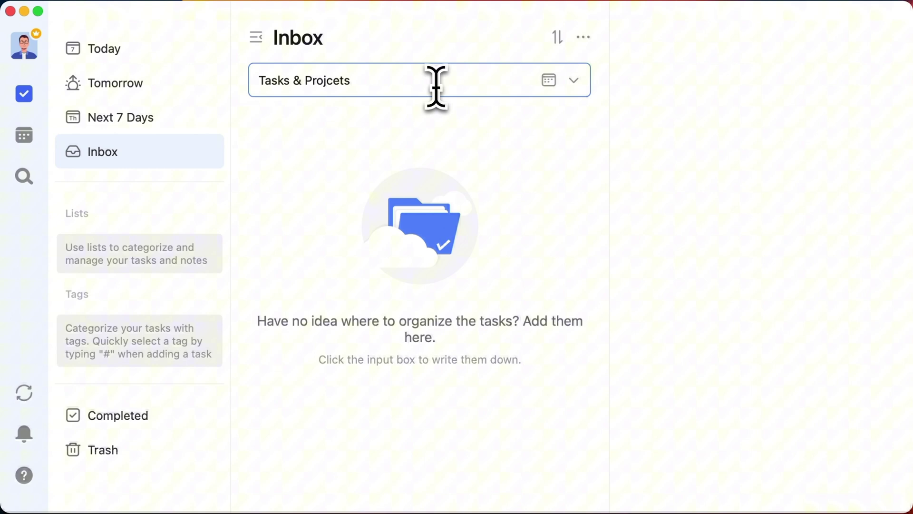
left_click_drag(305, 82, 370, 82)
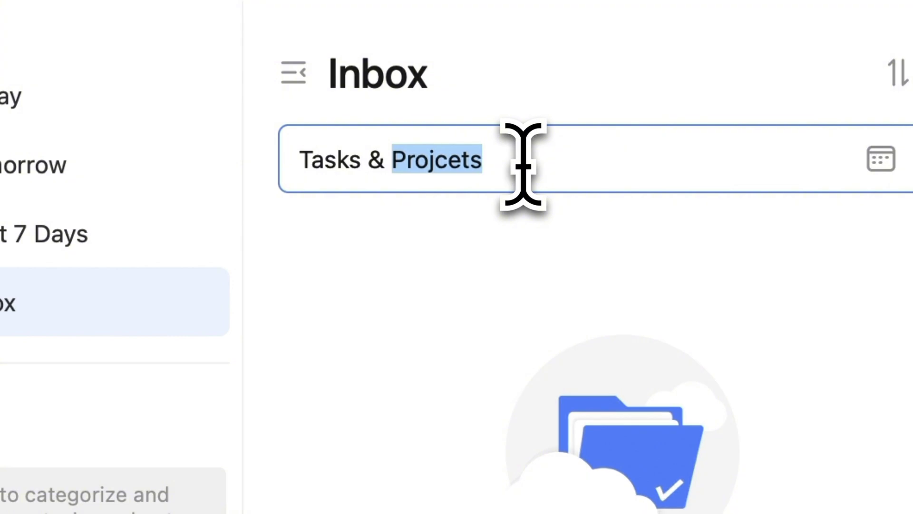
left_click(753, 160)
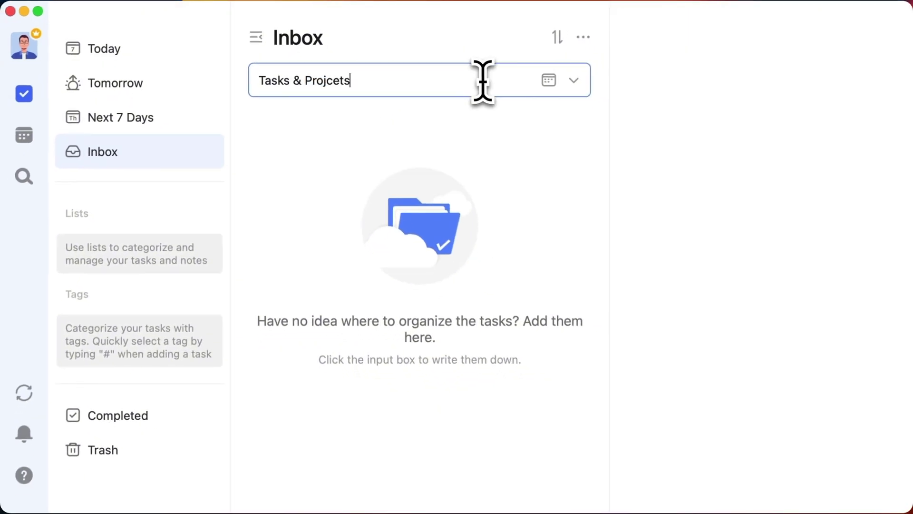
left_click_drag(254, 82, 384, 88)
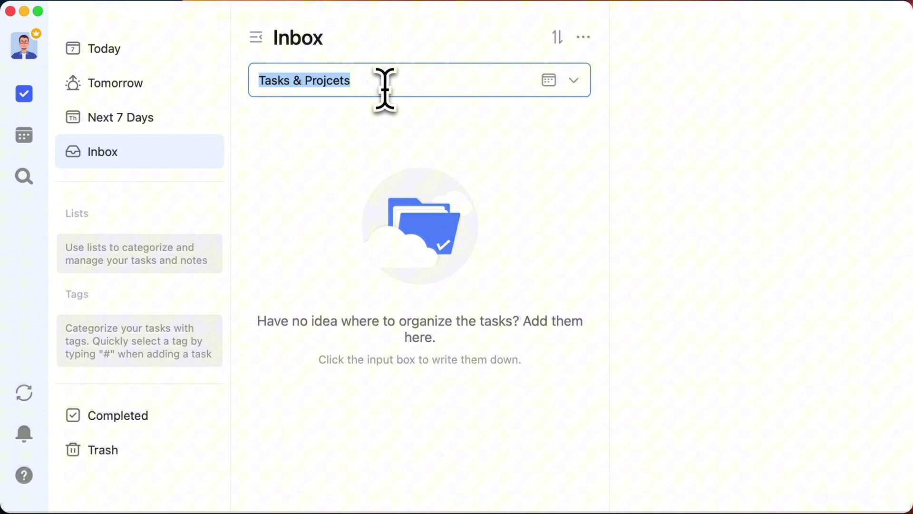
key("BackSpace")
key("super+v")
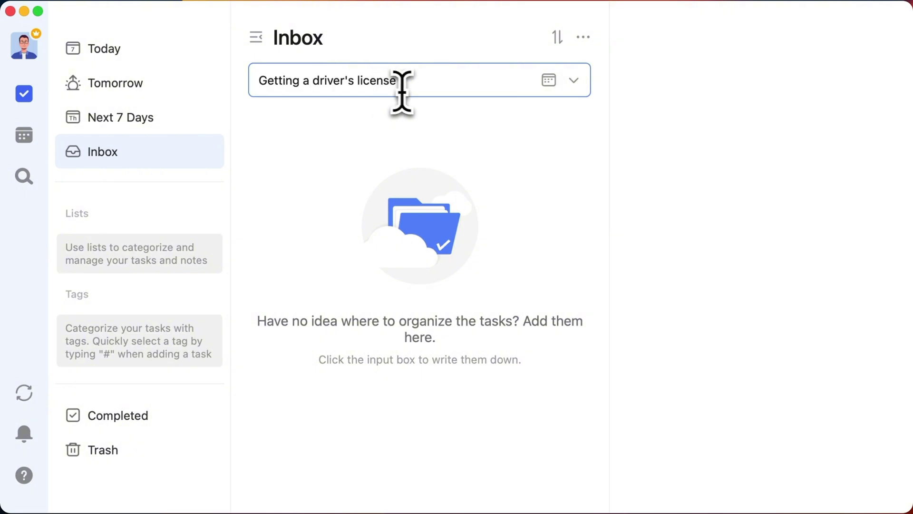
key("Return")
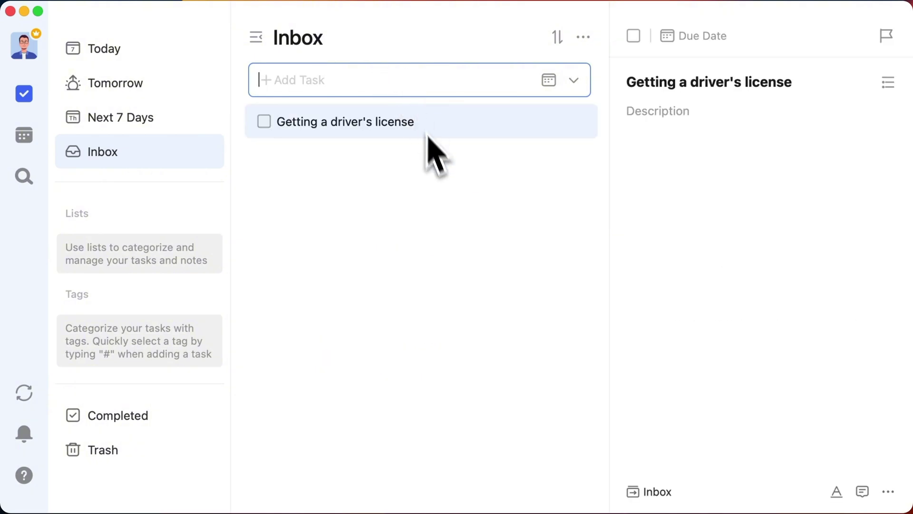
Paste the four checklist steps, from traffic rules to exams, into the task's description
left_click(644, 110)
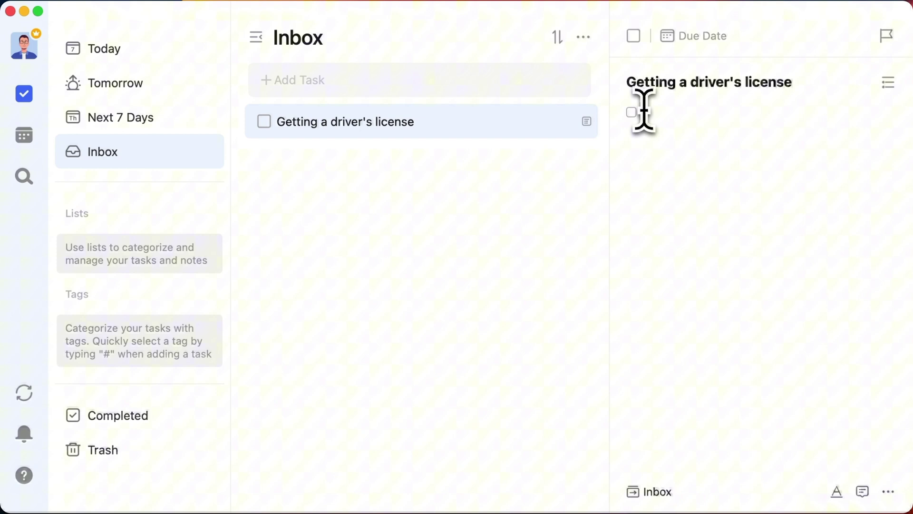
type("learning all the traffic rules hitting the road for some hands-on practice")
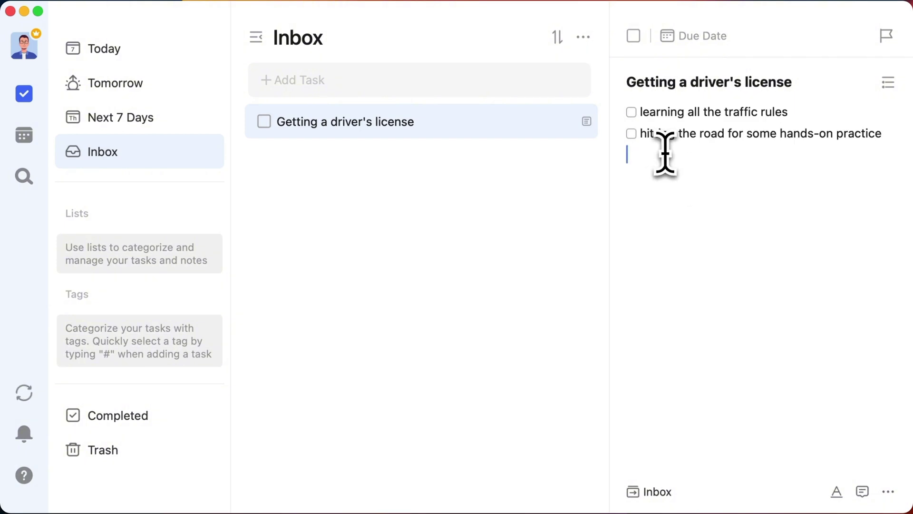
type("dealing with paperwork")
type("exams")
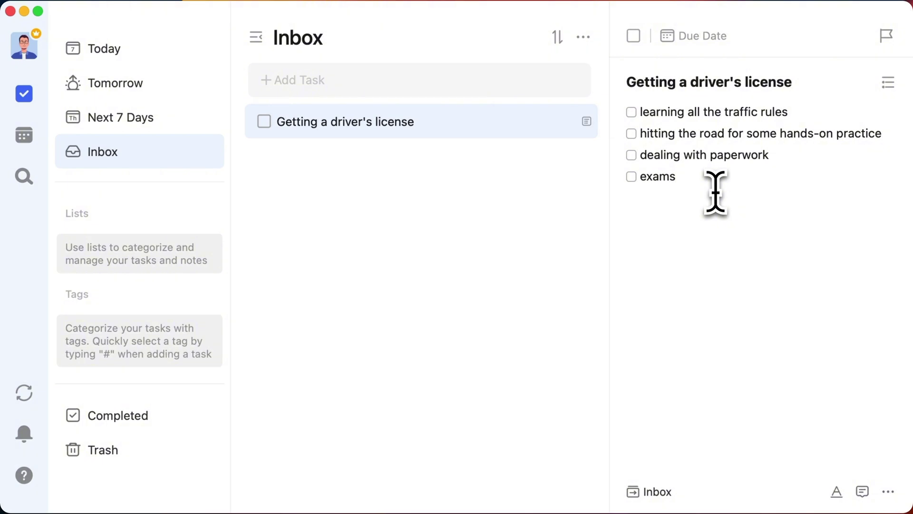
Expand the Project folder and view the driver's license list
left_click(76, 251)
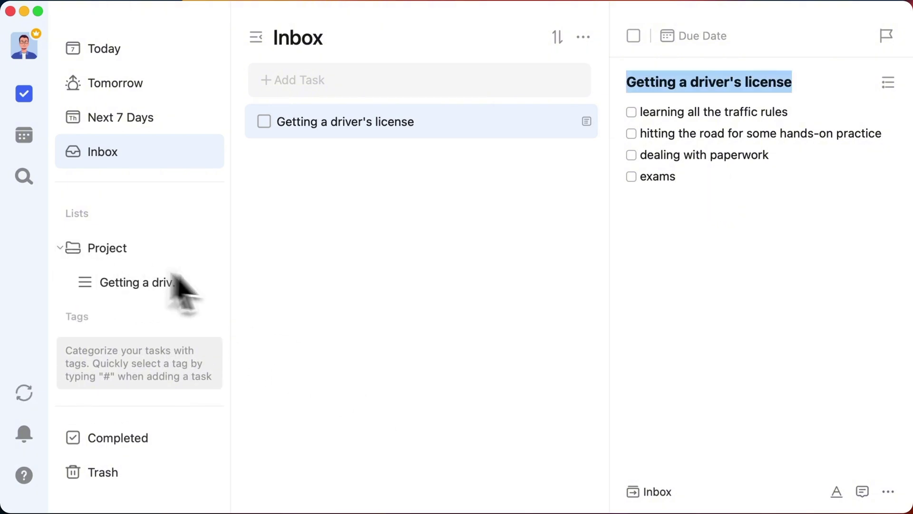
left_click(179, 286)
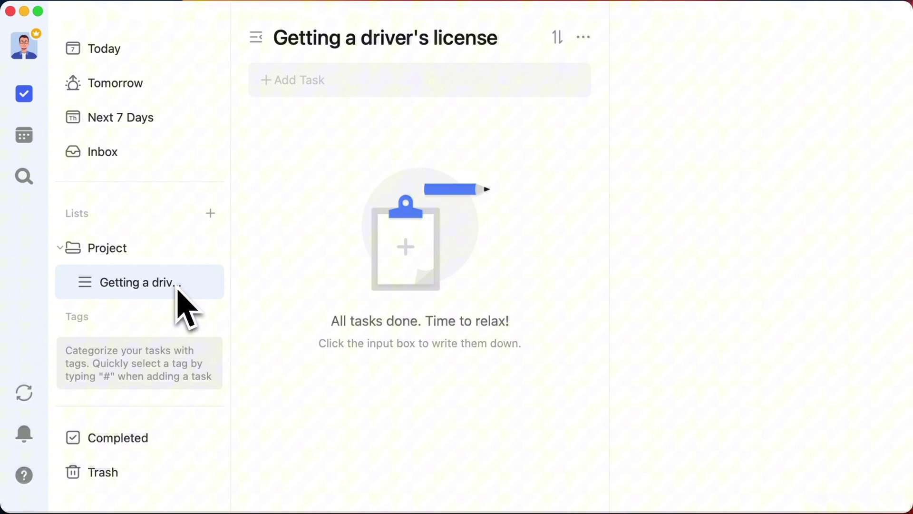
left_click(176, 262)
left_click(180, 290)
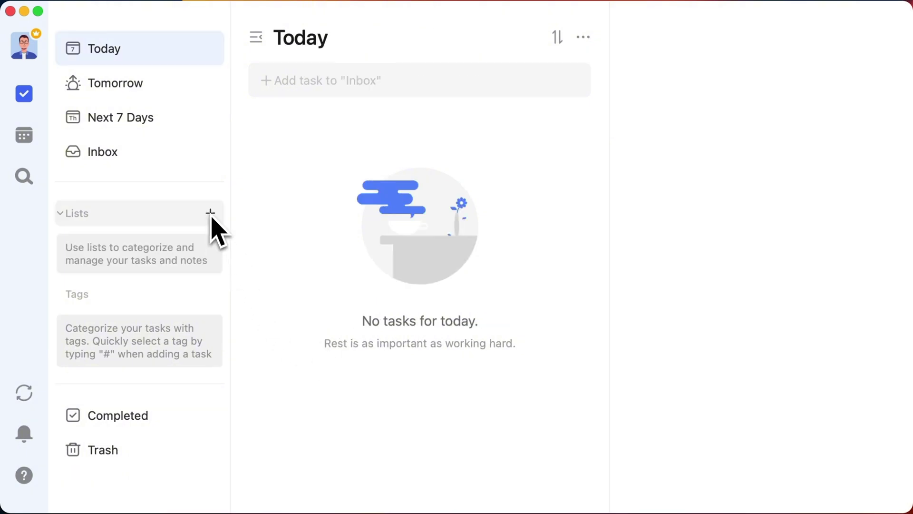
Create a list named Project with a card-box emoji icon
left_click(211, 213)
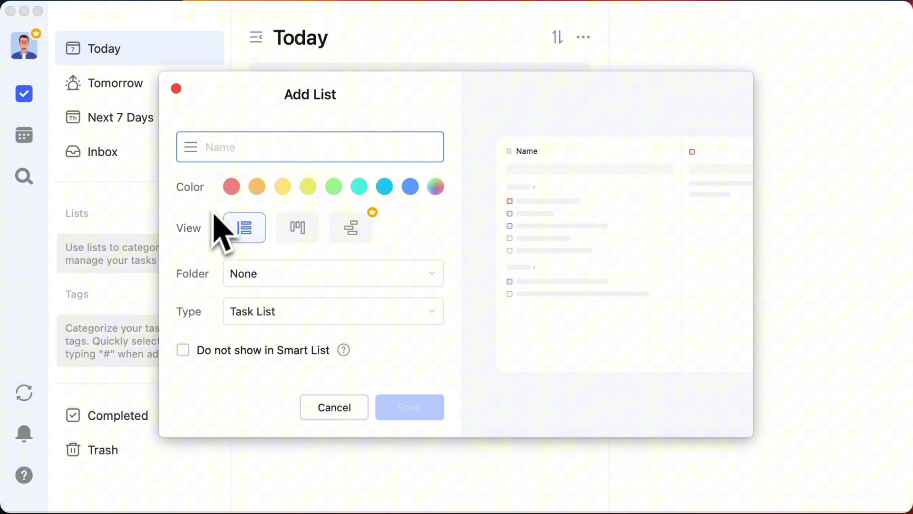
type("Project")
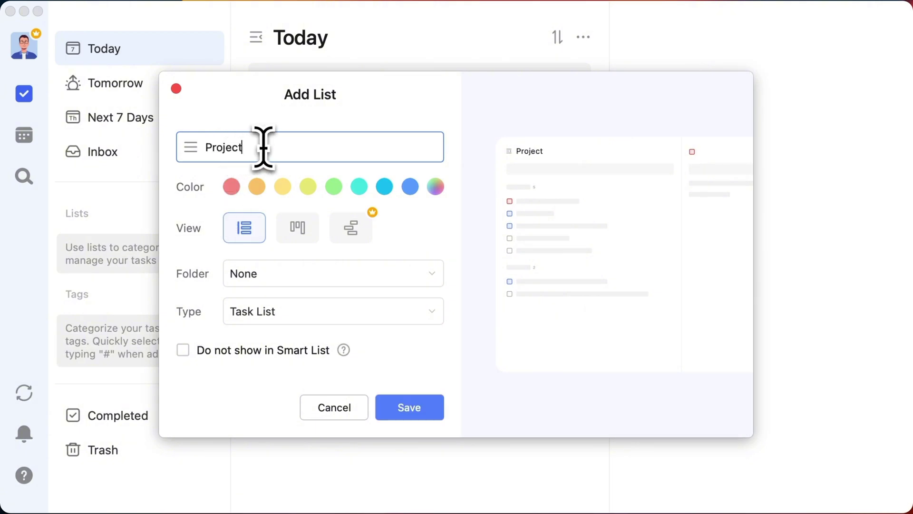
left_click(197, 152)
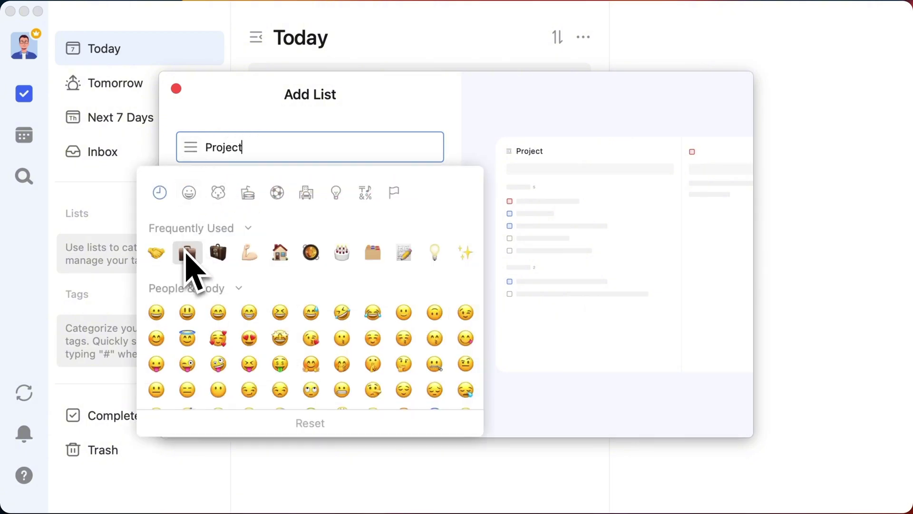
left_click(376, 252)
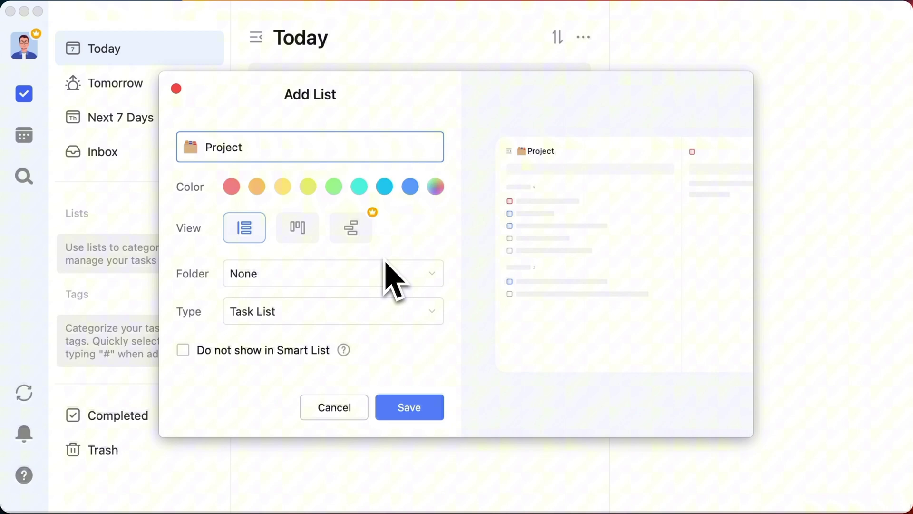
left_click(430, 417)
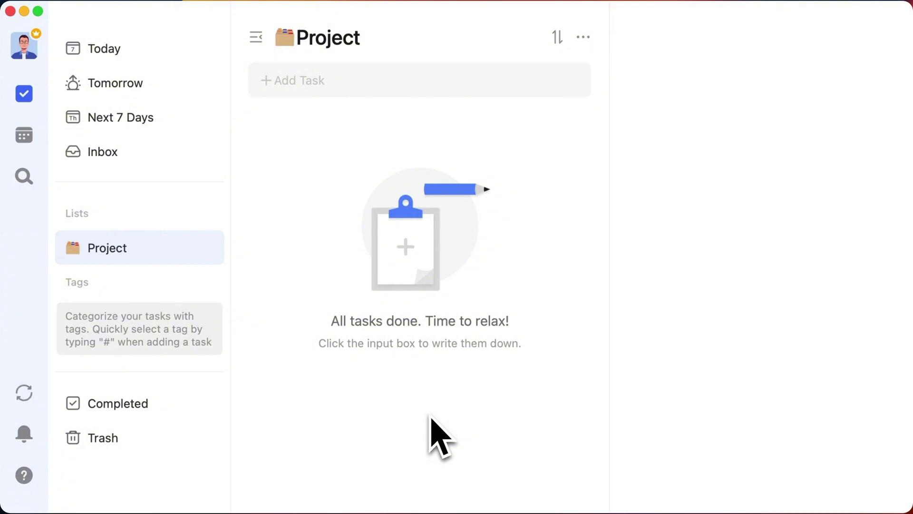
Move the driver's license task from Inbox into the Project list
left_click(179, 164)
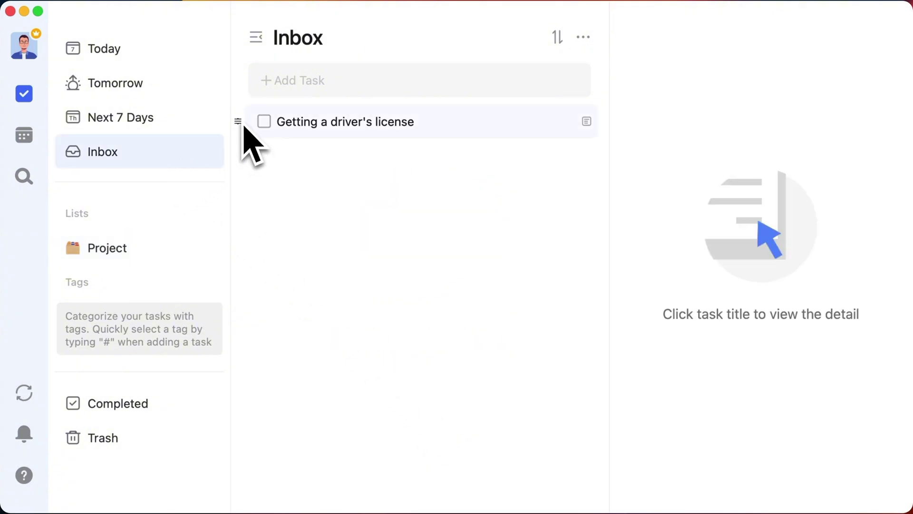
left_click_drag(241, 125, 178, 245)
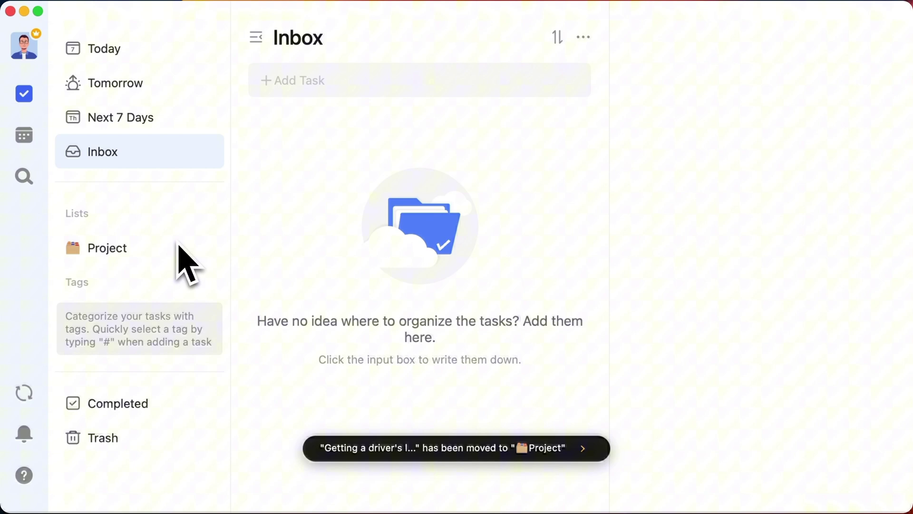
left_click(180, 249)
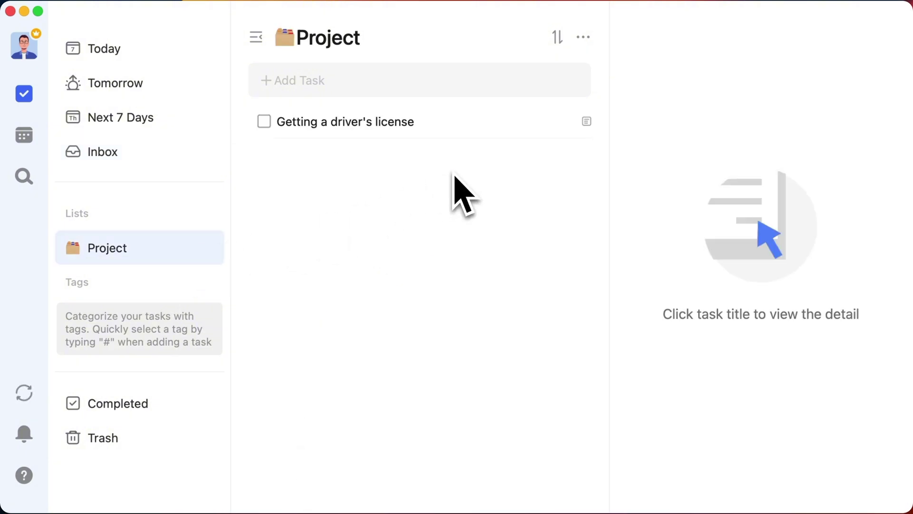
Tick the 'learn all the traffic rules' checklist step in the task's description
left_click(446, 137)
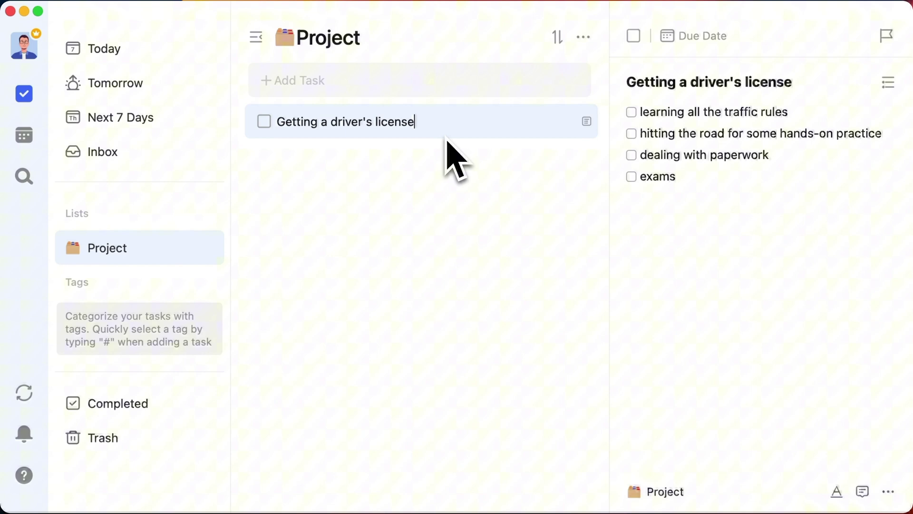
left_click_drag(702, 184, 611, 89)
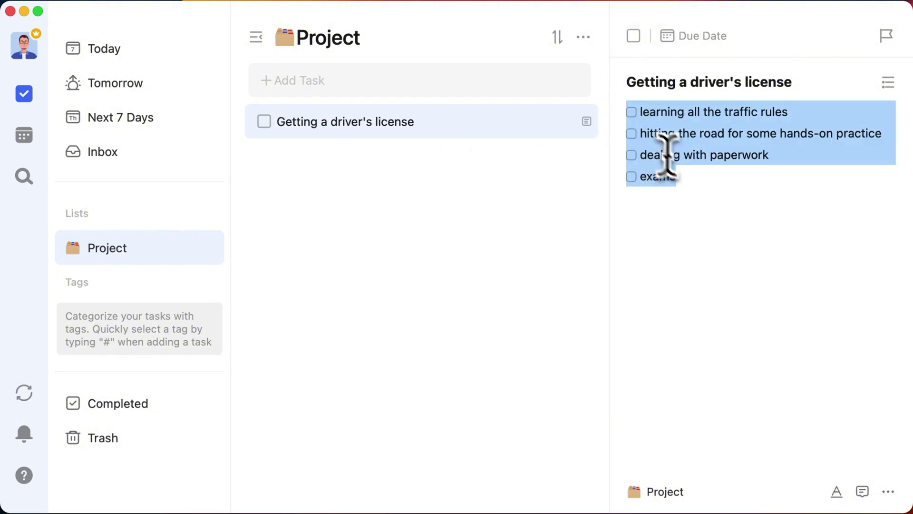
left_click(684, 178)
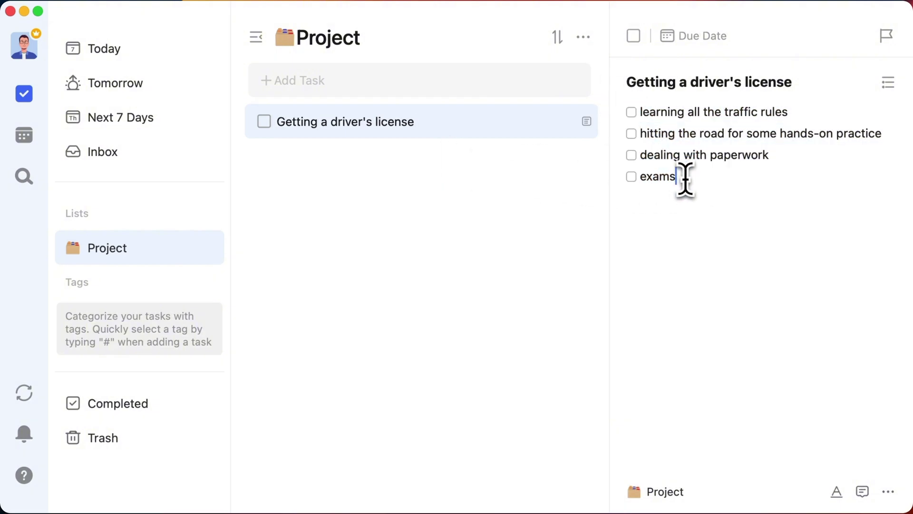
left_click(634, 113)
left_click(738, 192)
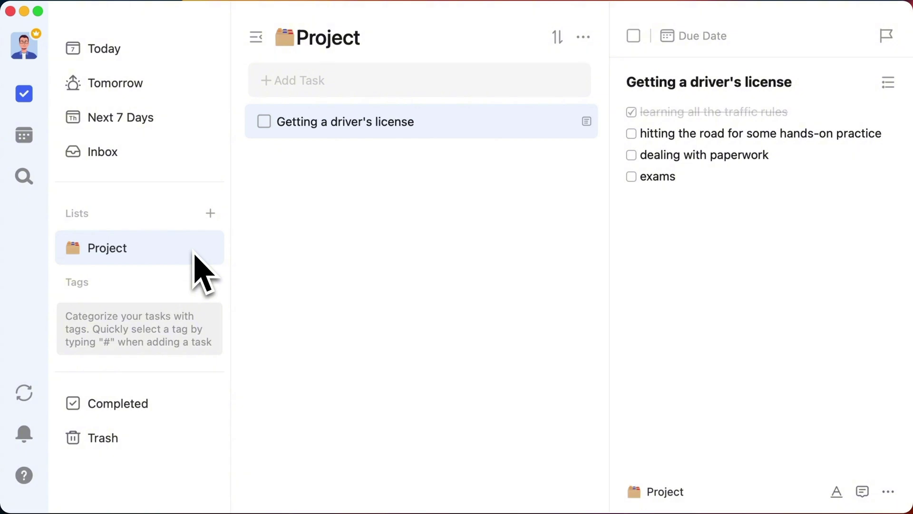
Create a new folder named Action with a rocket emoji icon
left_click(210, 213)
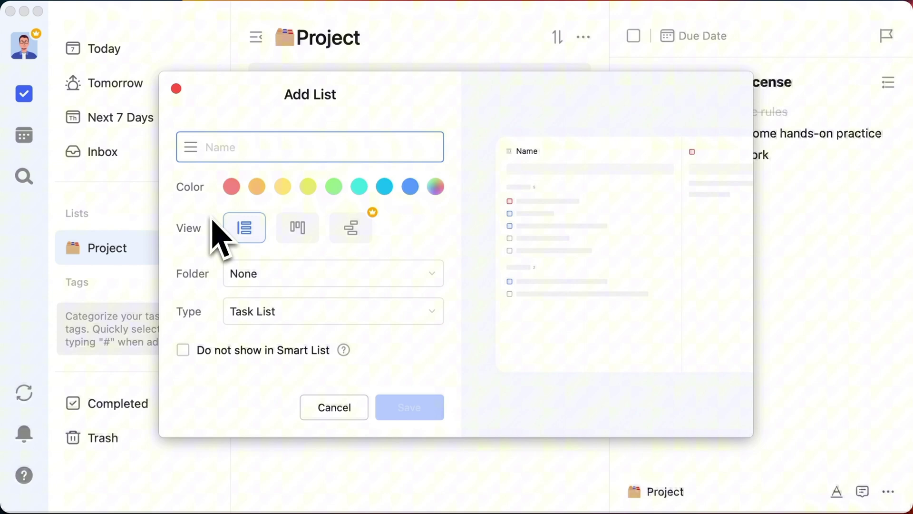
left_click(372, 280)
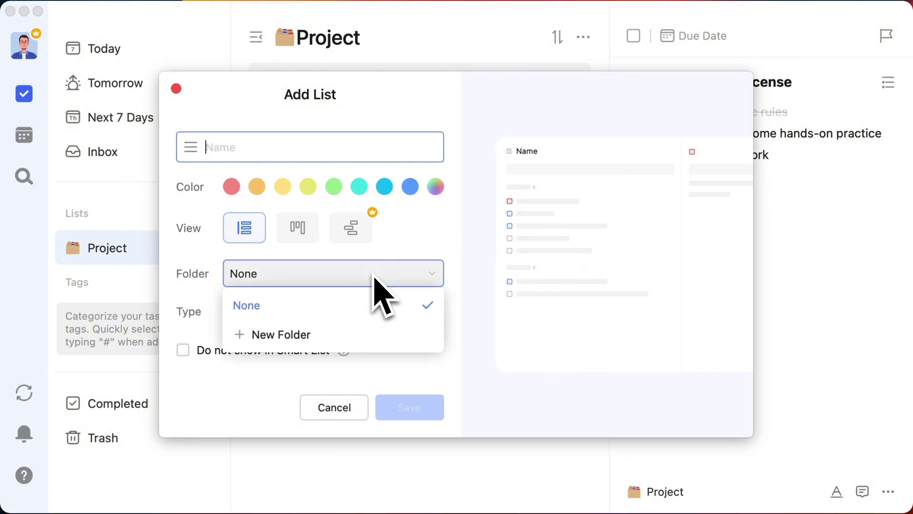
left_click(351, 337)
type("Action")
left_click(305, 164)
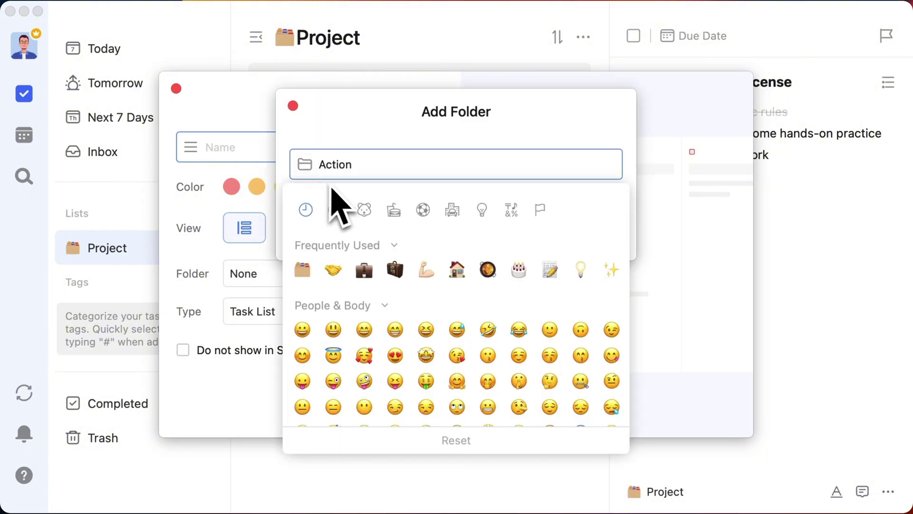
left_click(518, 286)
left_click(580, 230)
Save a list named Computer inside the Action folder
left_click(336, 153)
type("c")
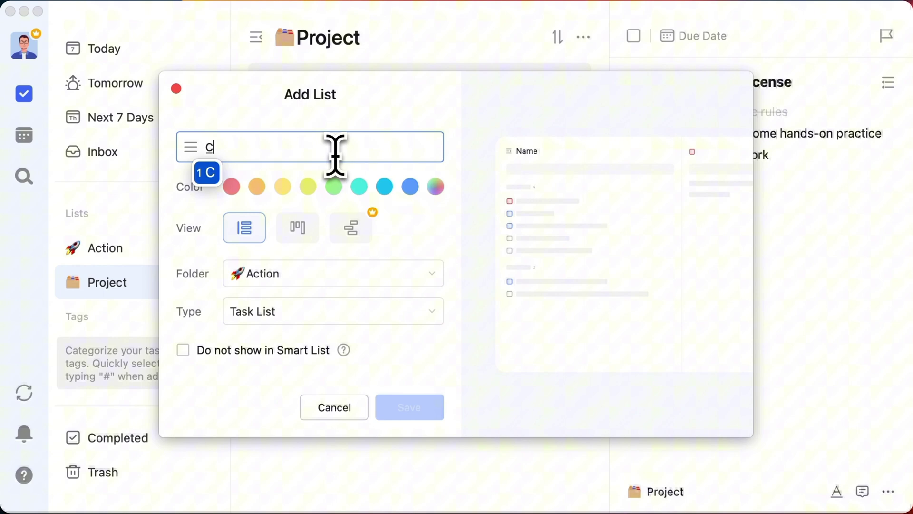
type("omputer")
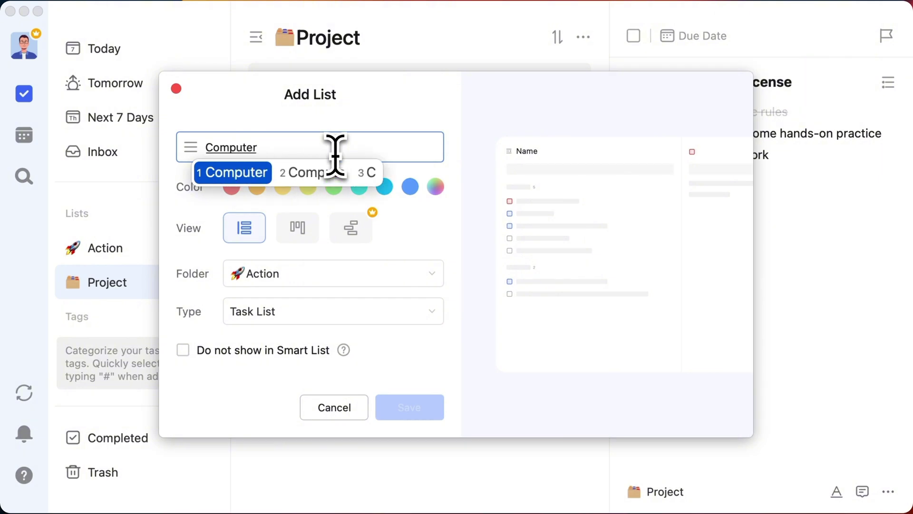
key("Return")
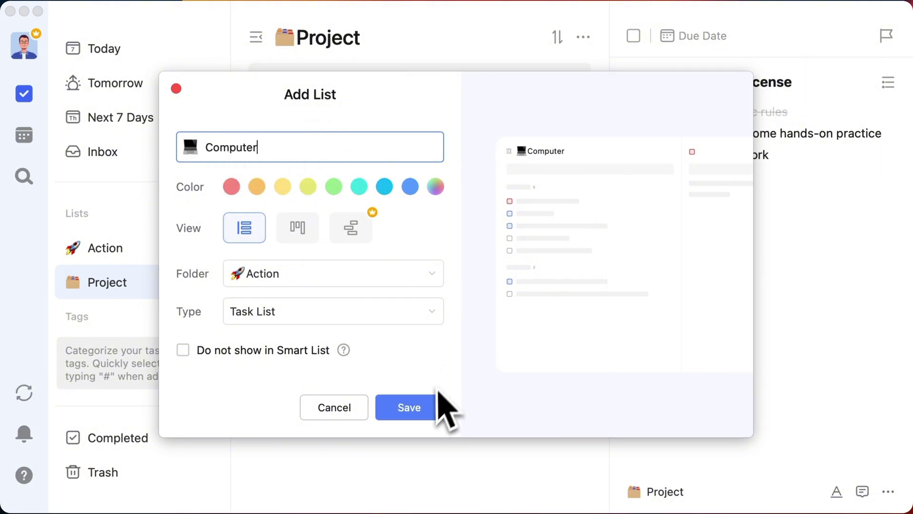
left_click(430, 405)
Move the Project list above the Action folder and add another list inside Action
left_click(60, 247)
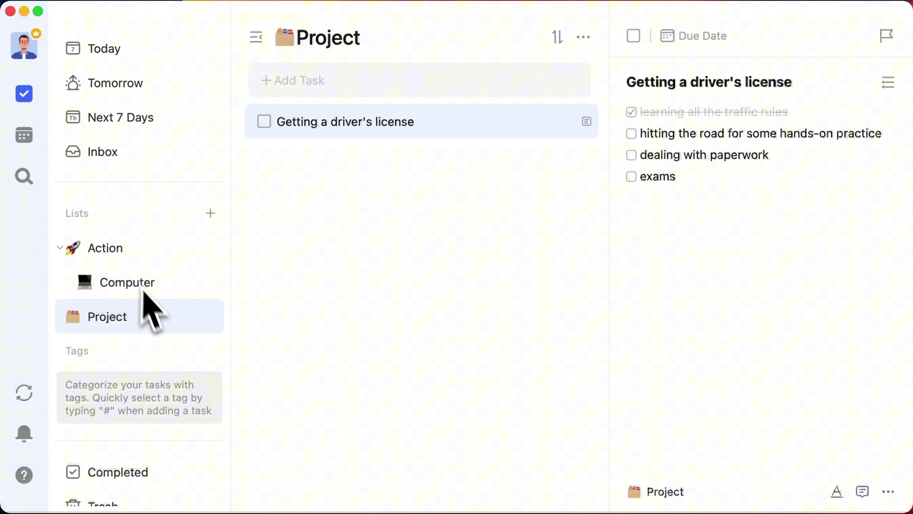
left_click_drag(143, 313, 174, 236)
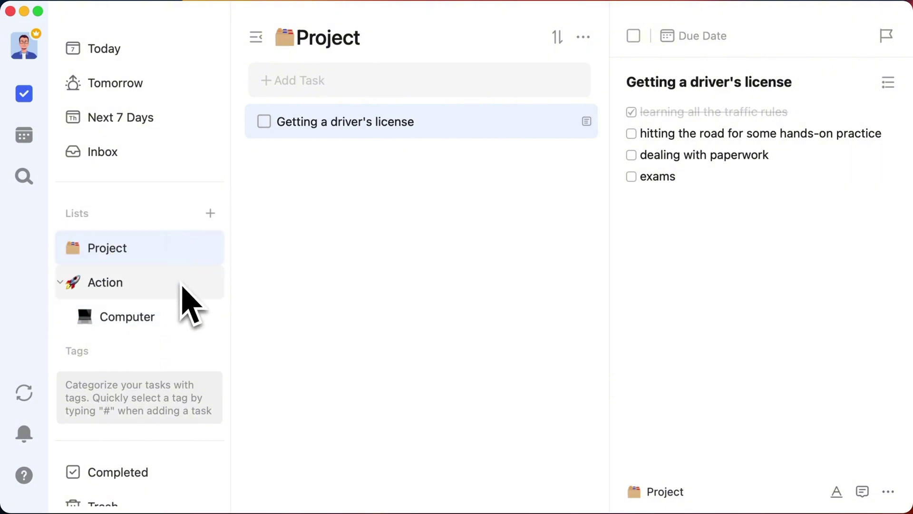
left_click(184, 288)
right_click(183, 287)
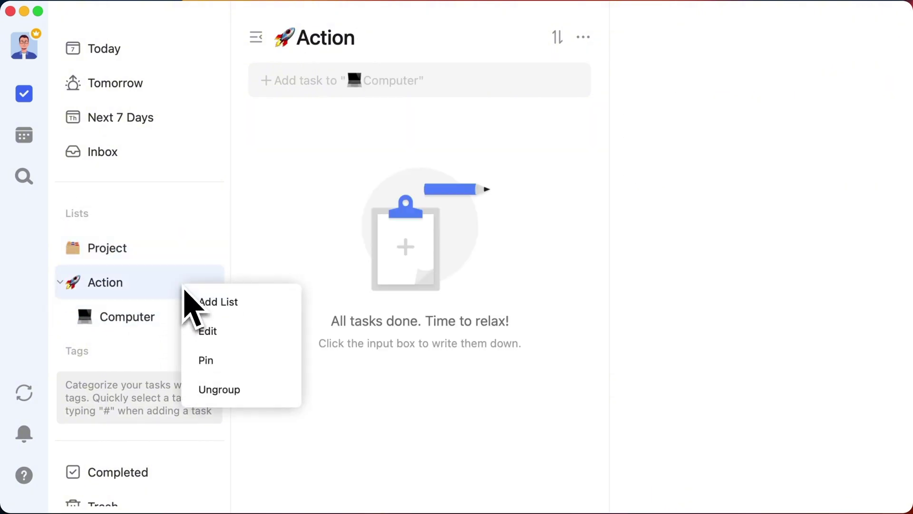
left_click(231, 305)
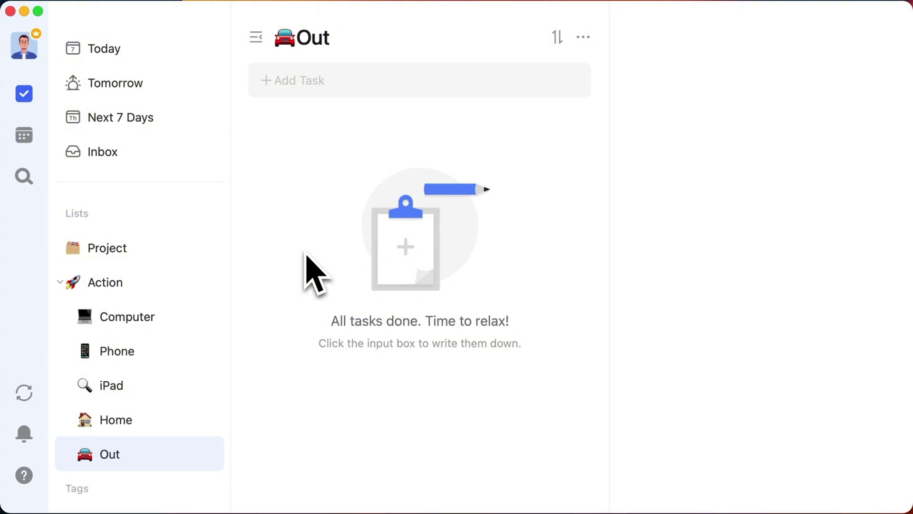
Batch-add three traffic-rule study tasks, including Take simulated exams, to the iPad list
left_click(169, 385)
left_click(481, 78)
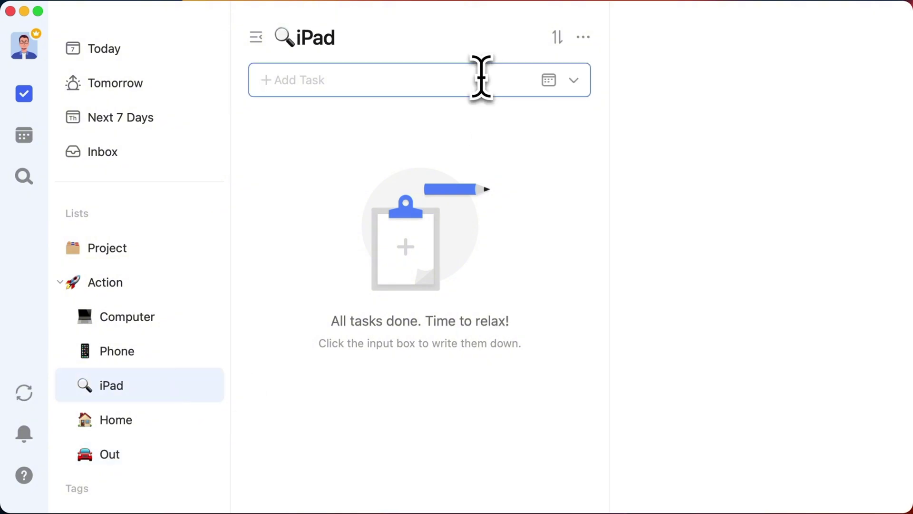
key("super+v")
left_click(581, 291)
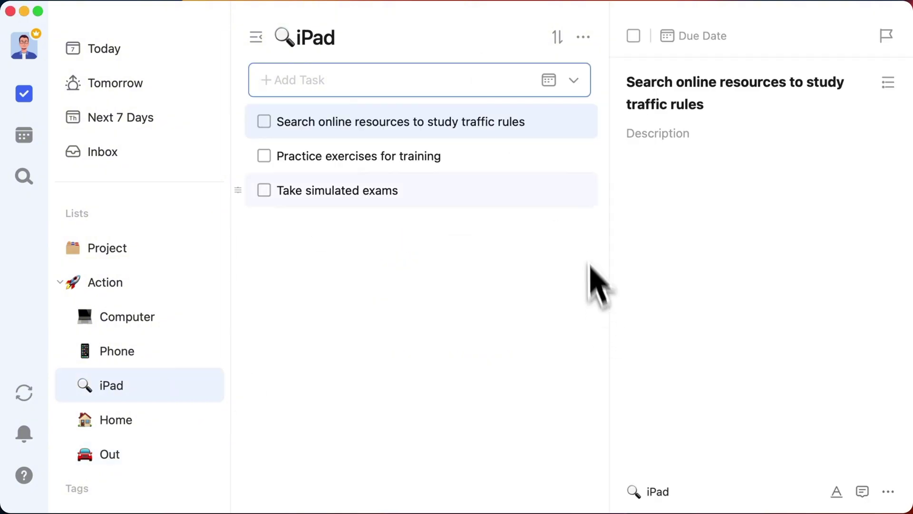
left_click(566, 157)
left_click(566, 188)
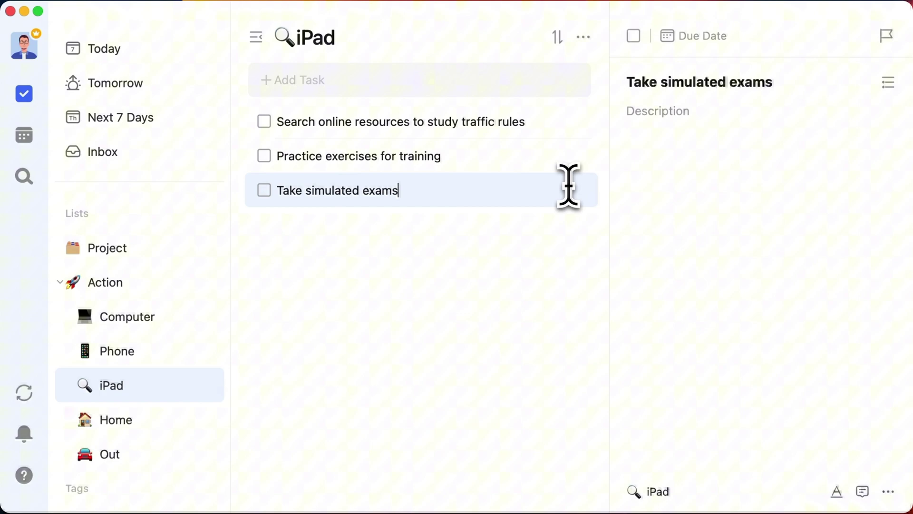
left_click(566, 122)
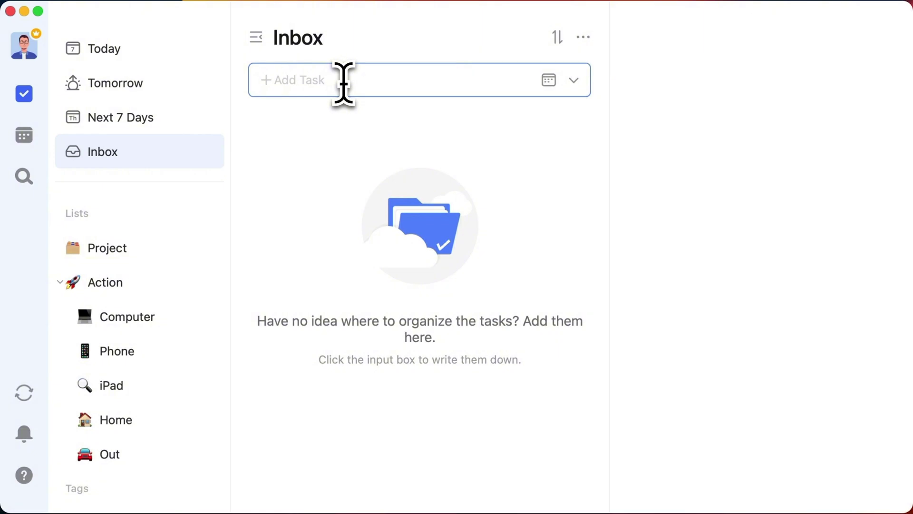
Add Shower and Skincare as Inbox tasks, then begin a new list
type("Sh")
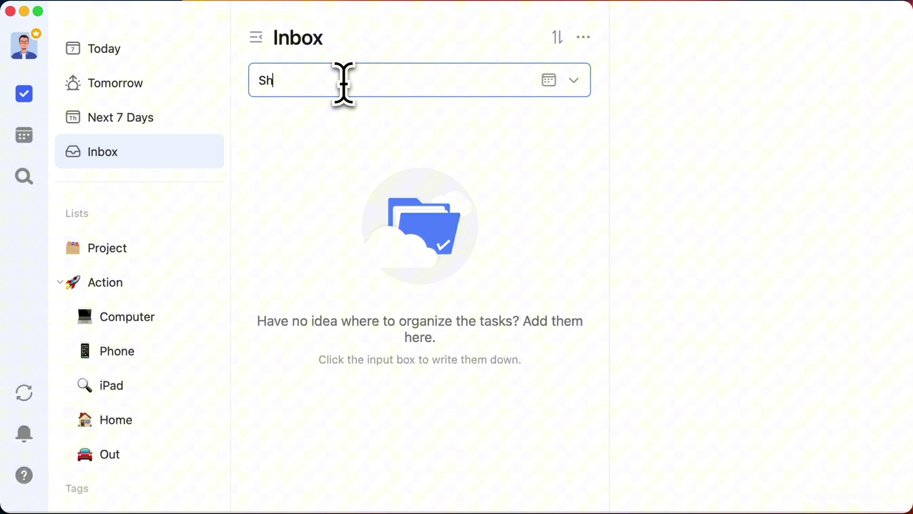
type("ower")
key("Return")
type("Skincar")
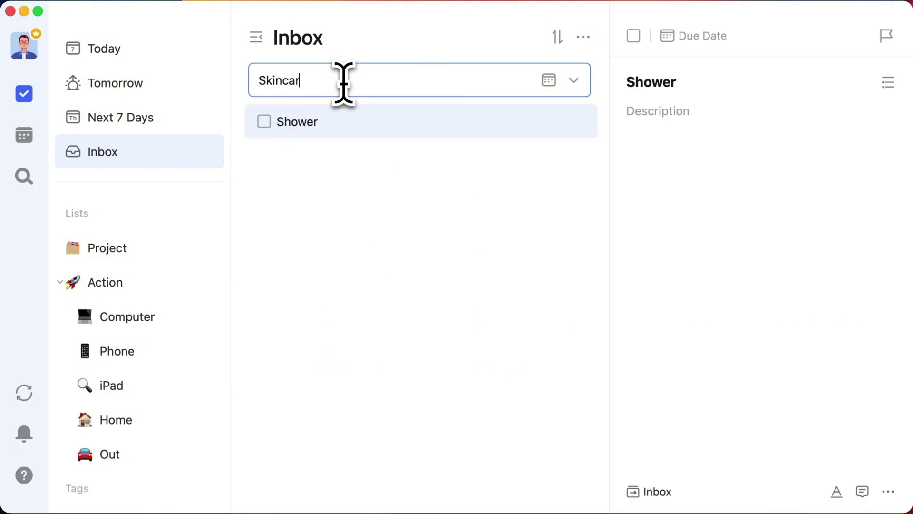
type("e")
key("Return")
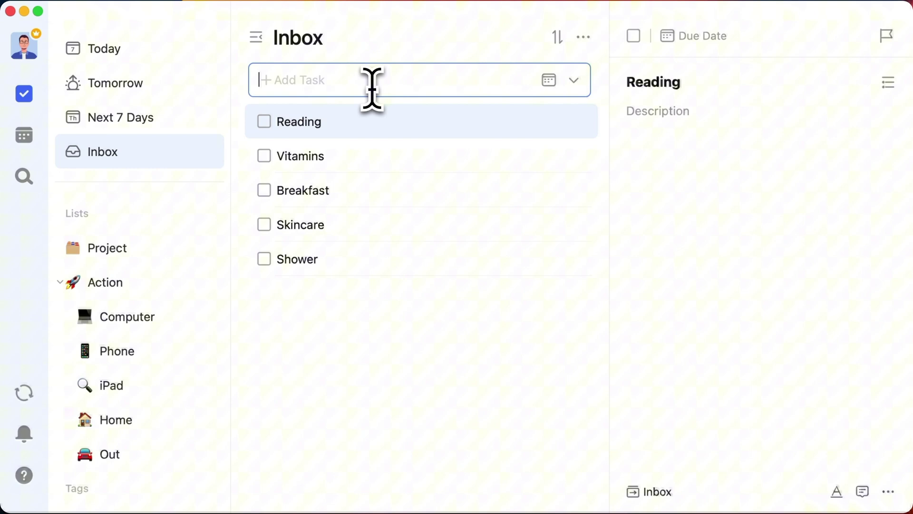
left_click(378, 361)
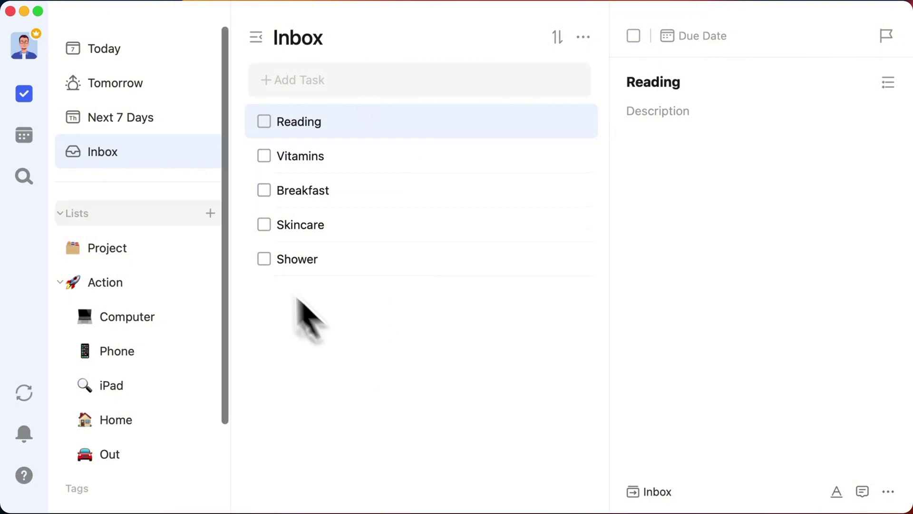
left_click(209, 212)
Save the LifeFlow list and place it below Project and the collapsed Action folder
type("LifeFlow")
left_click(427, 415)
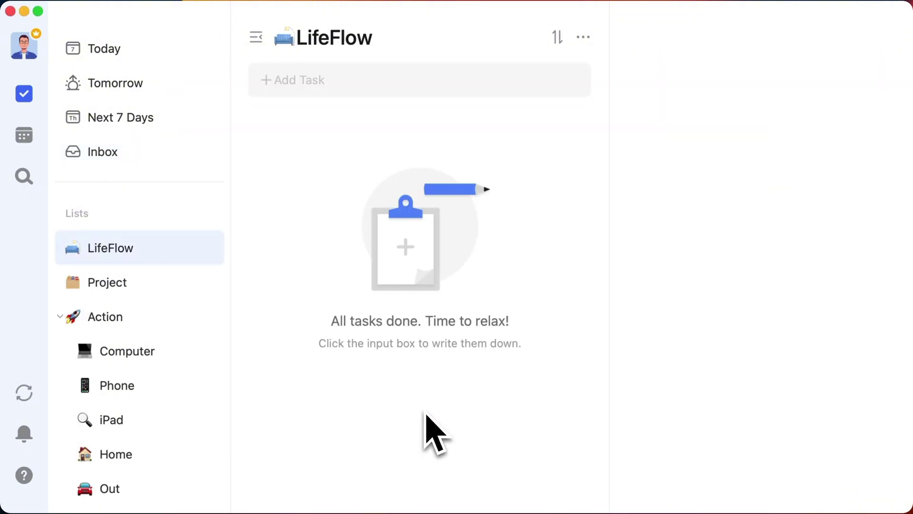
left_click(76, 317)
left_click_drag(114, 248, 122, 281)
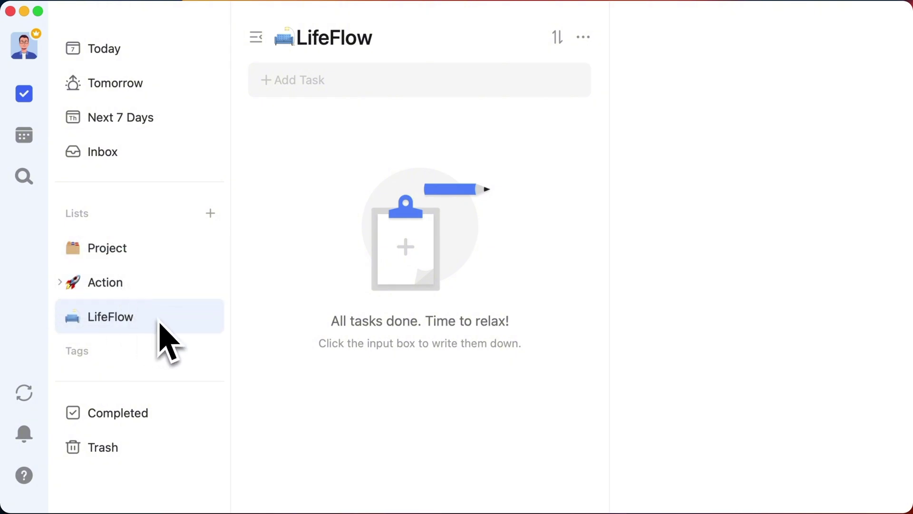
Add a Morning Routine task to LifeFlow that repeats daily
left_click(280, 82)
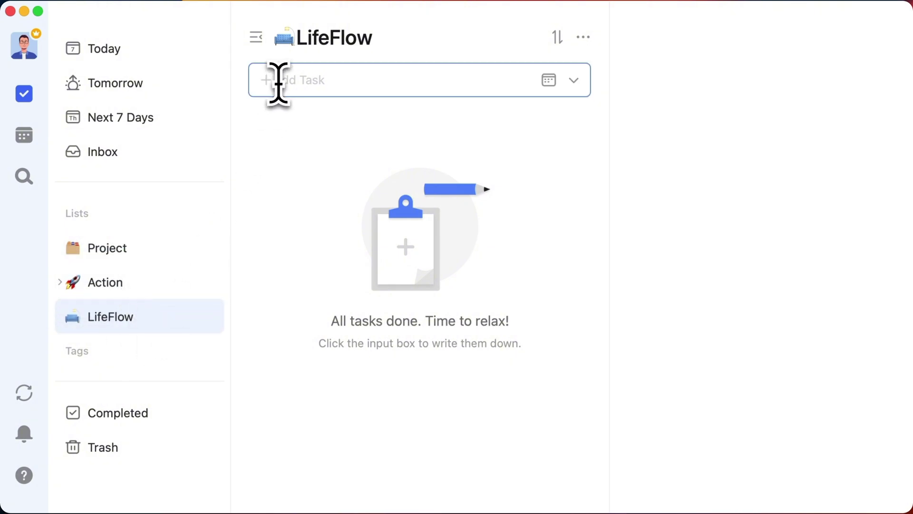
type("Morning Routine")
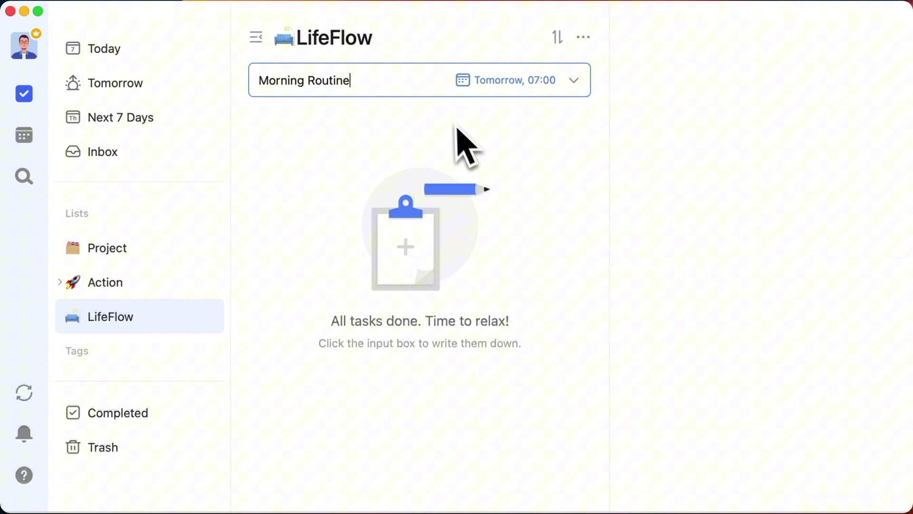
key("Return")
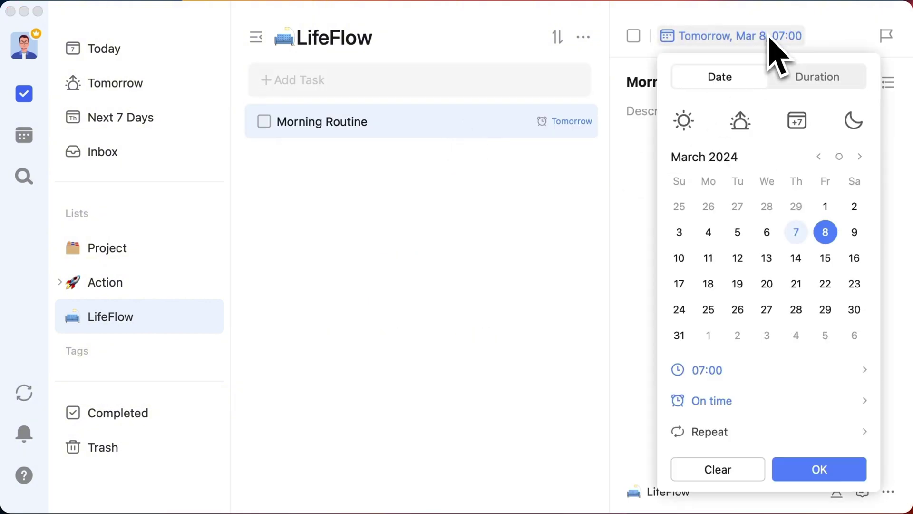
left_click(734, 434)
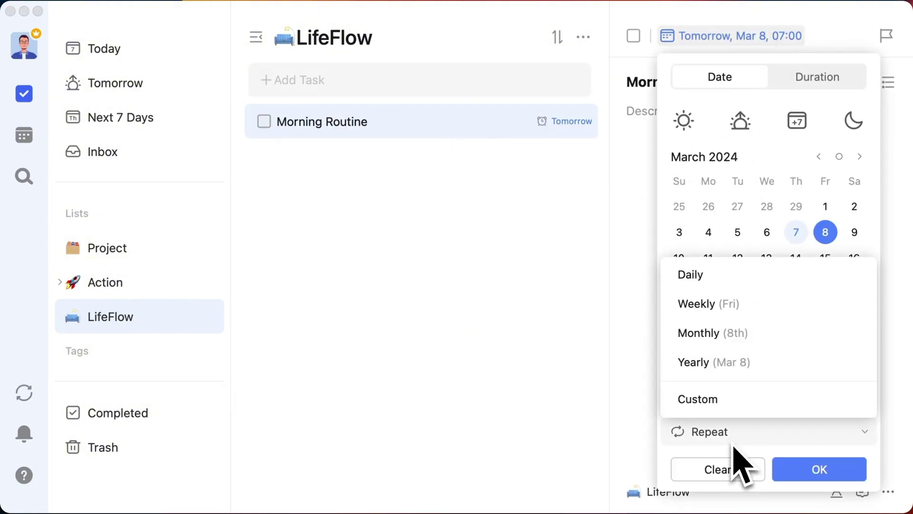
left_click(736, 284)
left_click(831, 498)
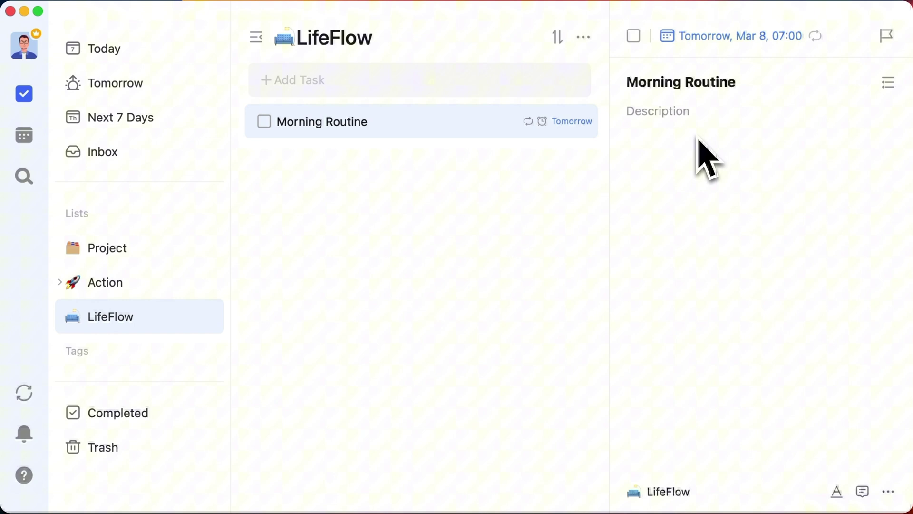
Make Morning Routine a checklist of Bathing, Skincare, Breakfast, Reading and Taking Vitamins
left_click(886, 84)
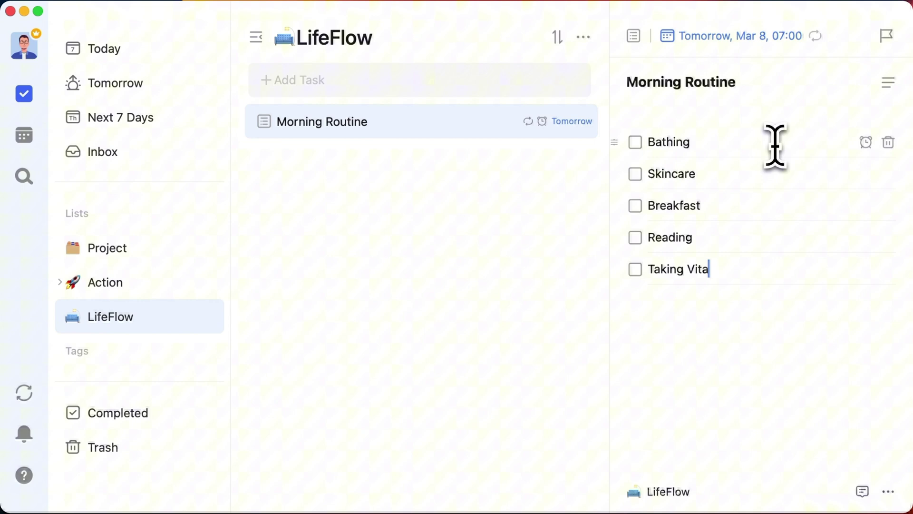
type("min")
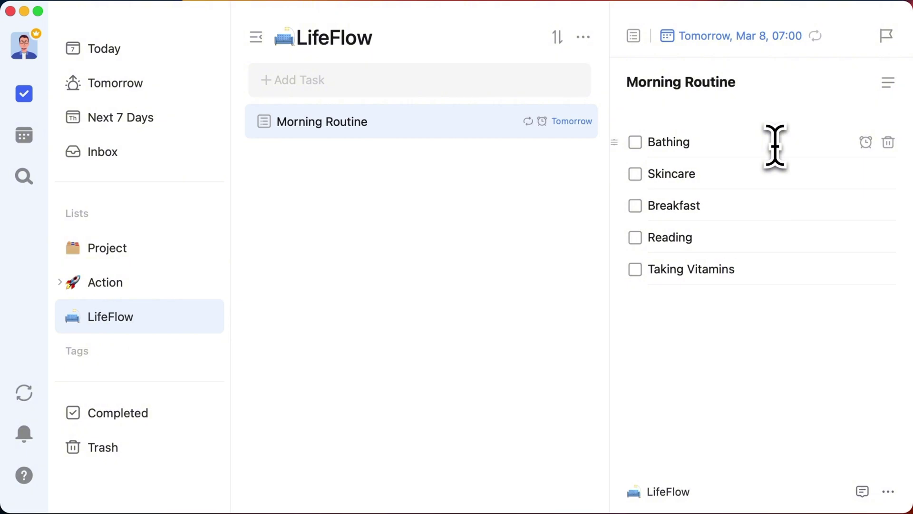
type("s")
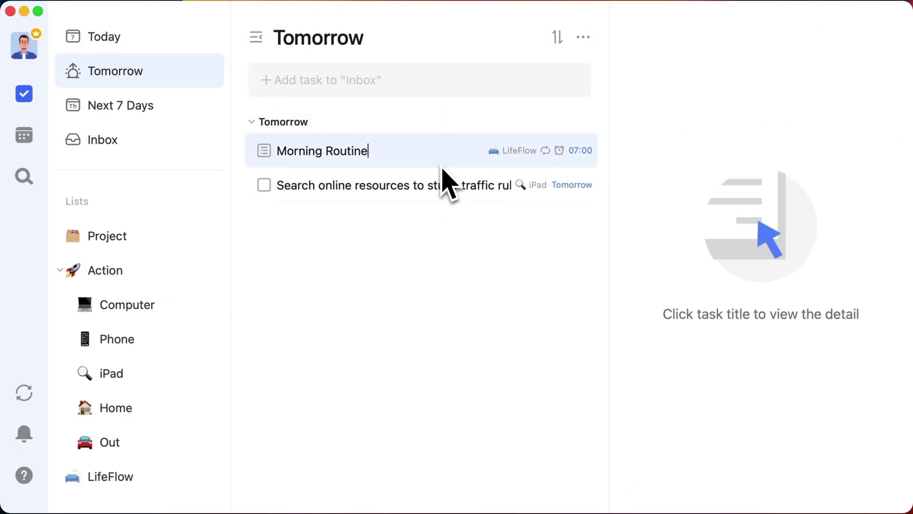
left_click(442, 164)
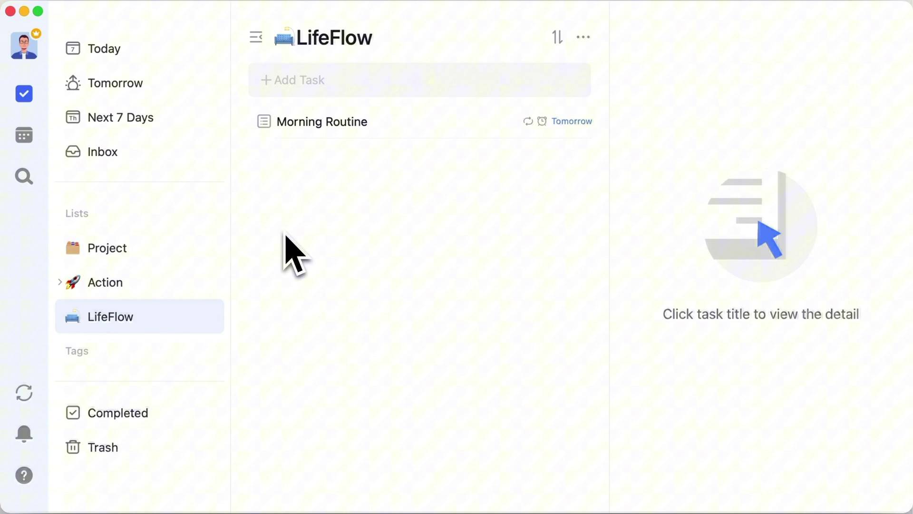
Create a Diary list with a memo icon, then fill and copy dates 03/07–03/16 in a spreadsheet
left_click(210, 212)
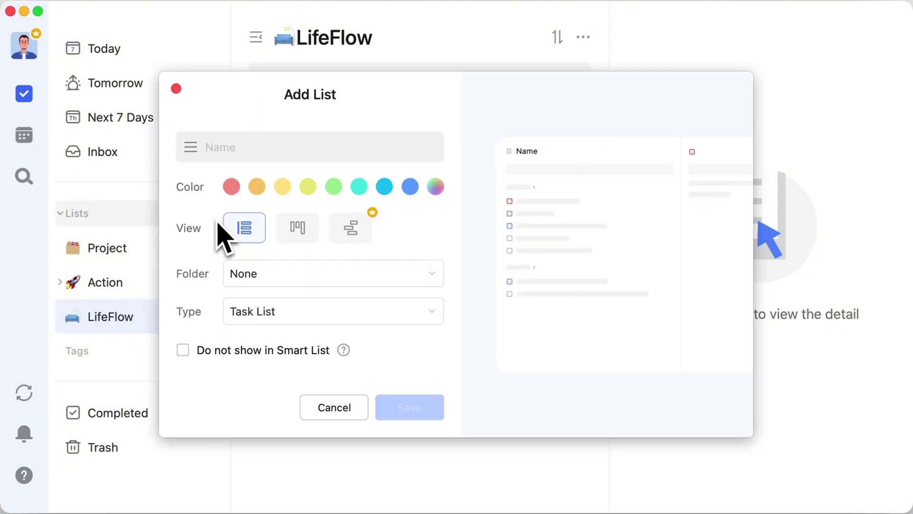
left_click(190, 147)
left_click(336, 193)
scroll(352, 309, "down", 5)
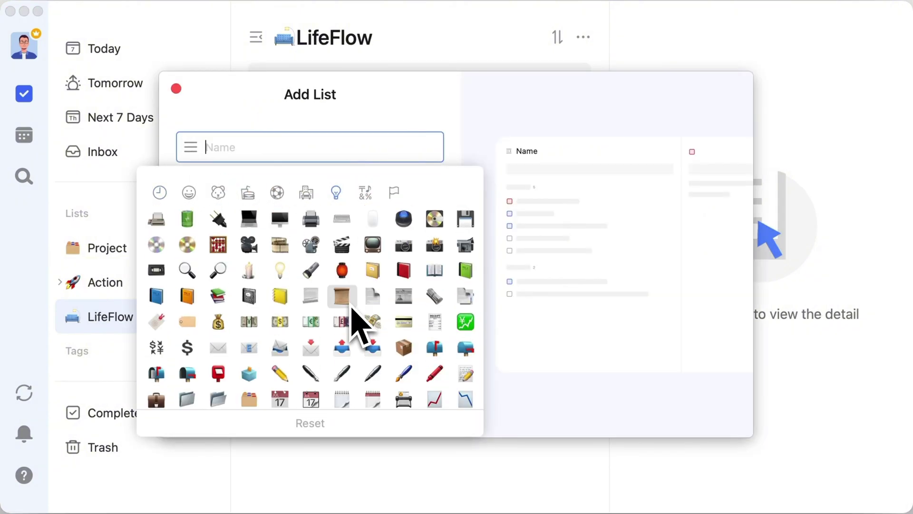
left_click(352, 307)
type("Diary")
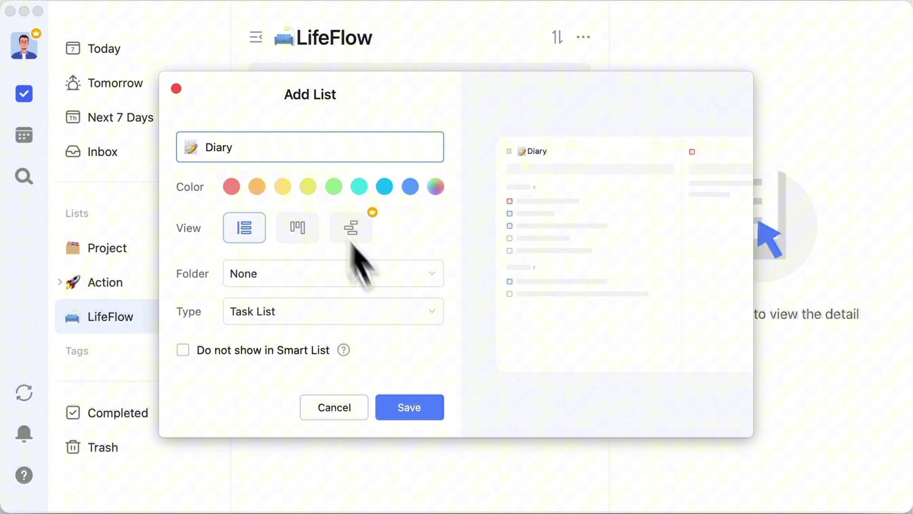
left_click(429, 407)
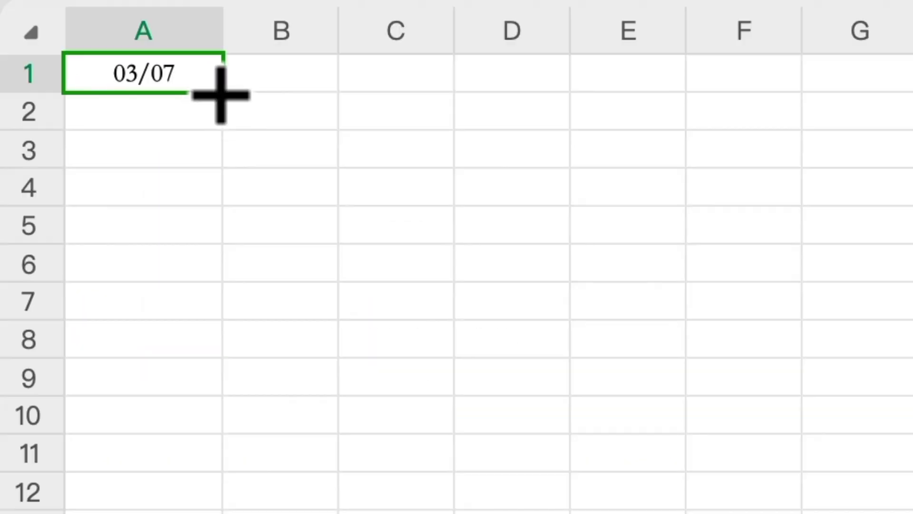
left_click_drag(220, 94, 224, 427)
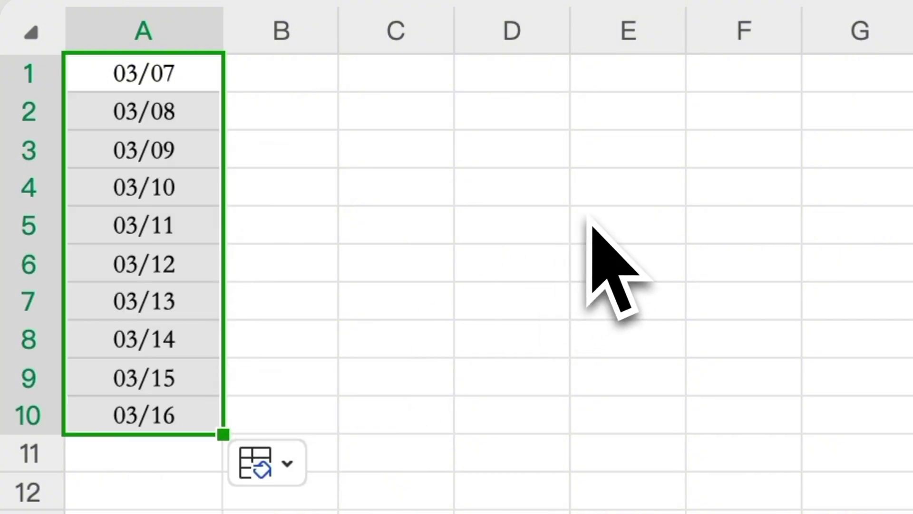
key("super+c")
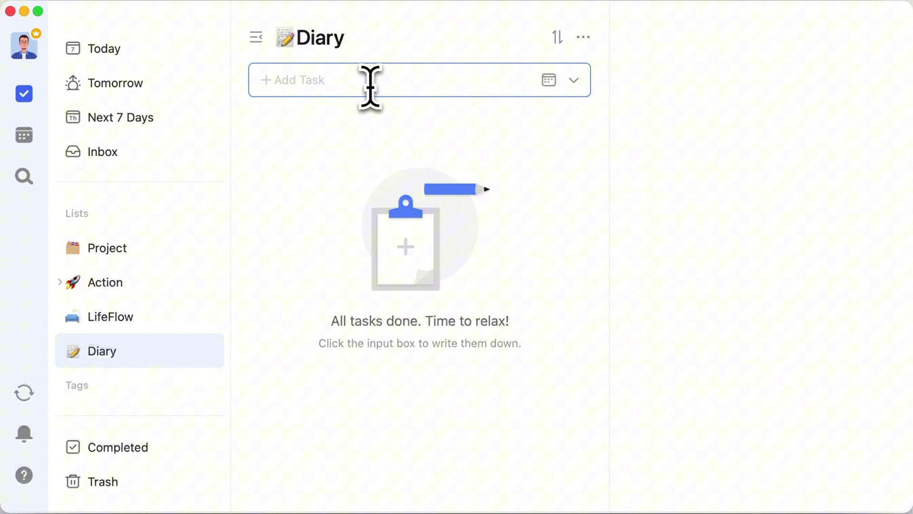
Batch-add dates 03/07–03/16 as Diary tasks and paste the Weather, Mood, Motto and Three frogs template into 03/07
key("super+v")
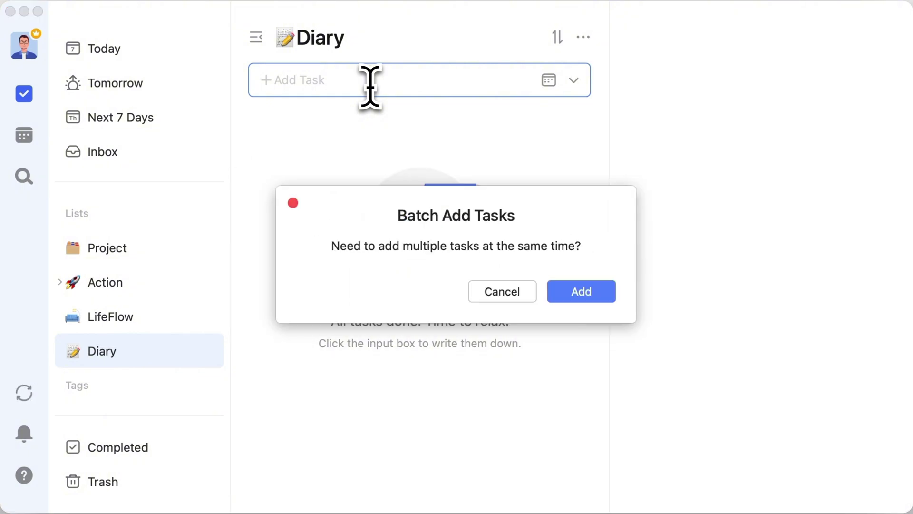
left_click(572, 297)
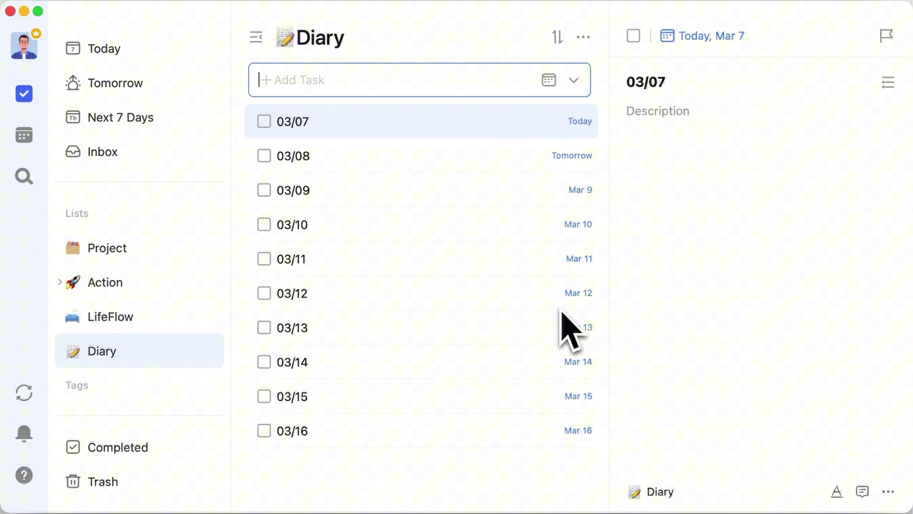
left_click(724, 136)
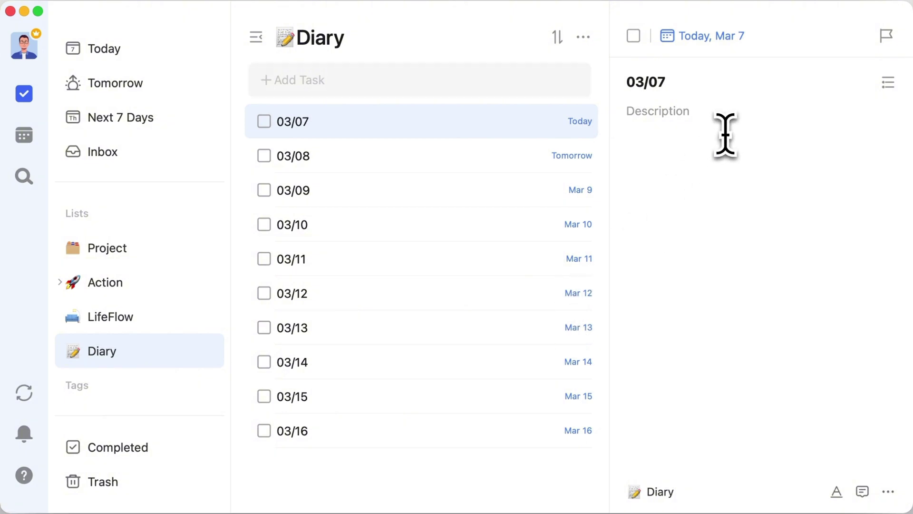
key("super+v")
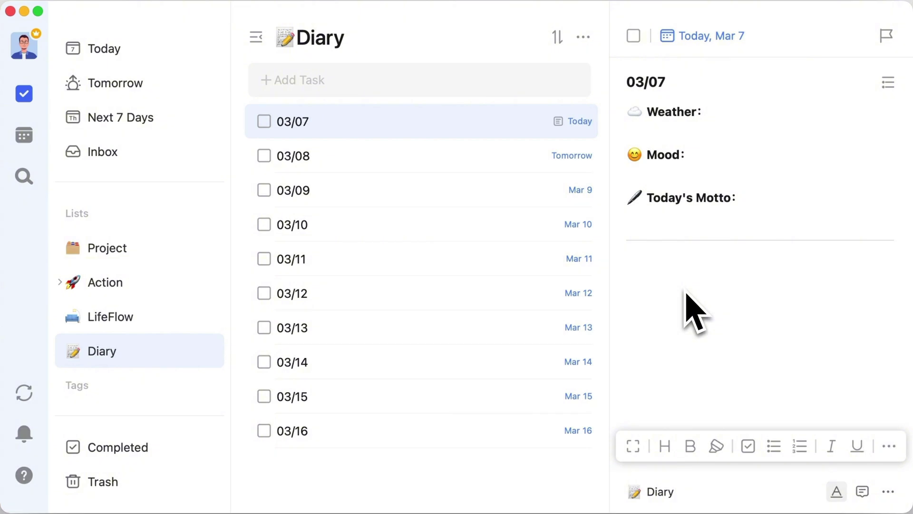
key("super+v")
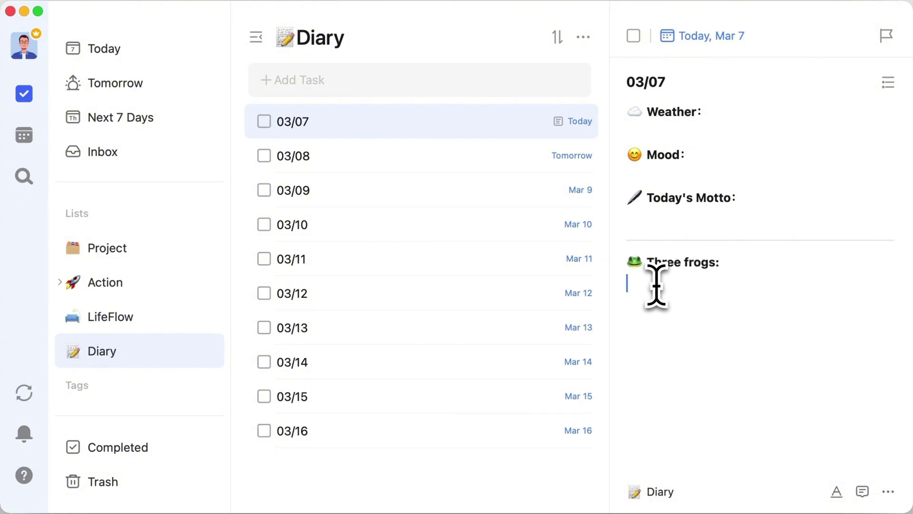
left_click(749, 451)
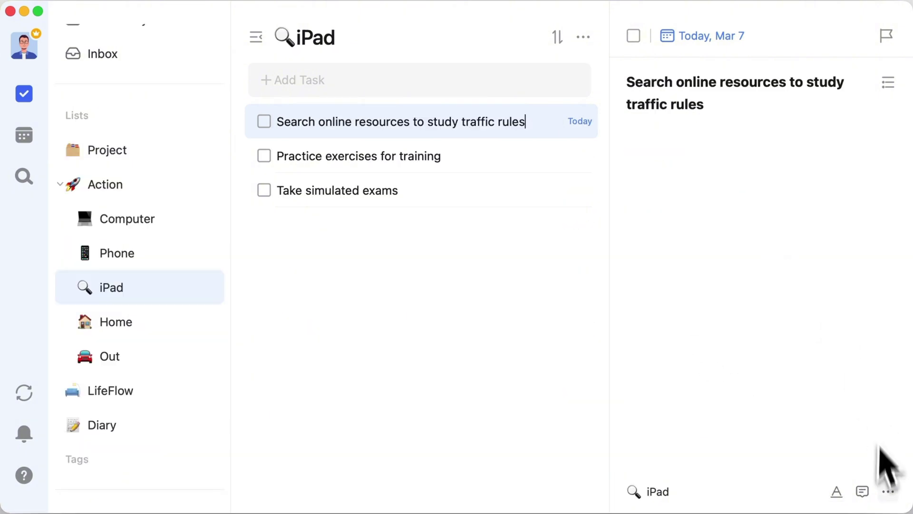
Copy the traffic-rules task link and paste the two task links under Three frogs in 03/07
left_click(888, 492)
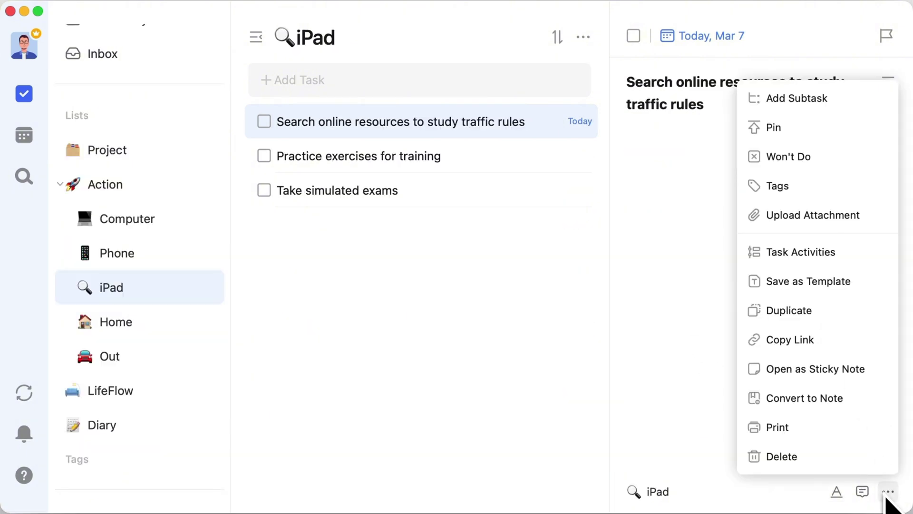
left_click(816, 341)
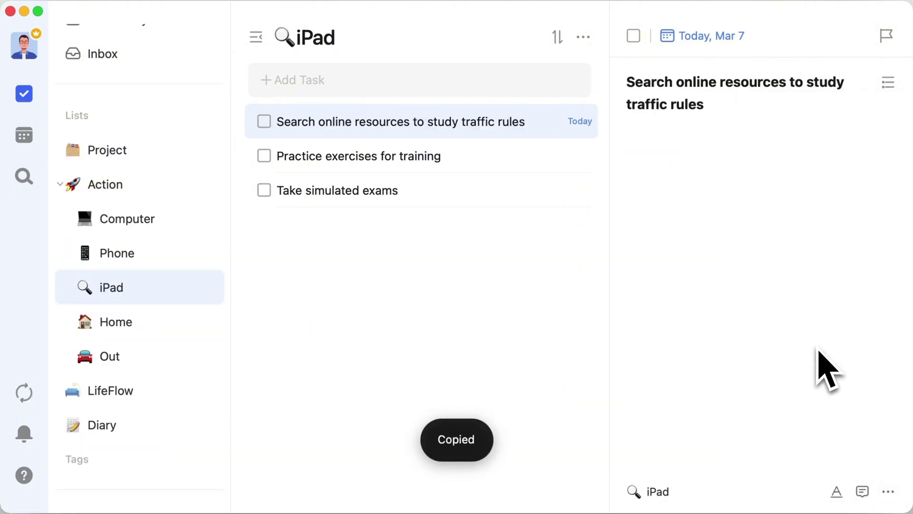
left_click(168, 428)
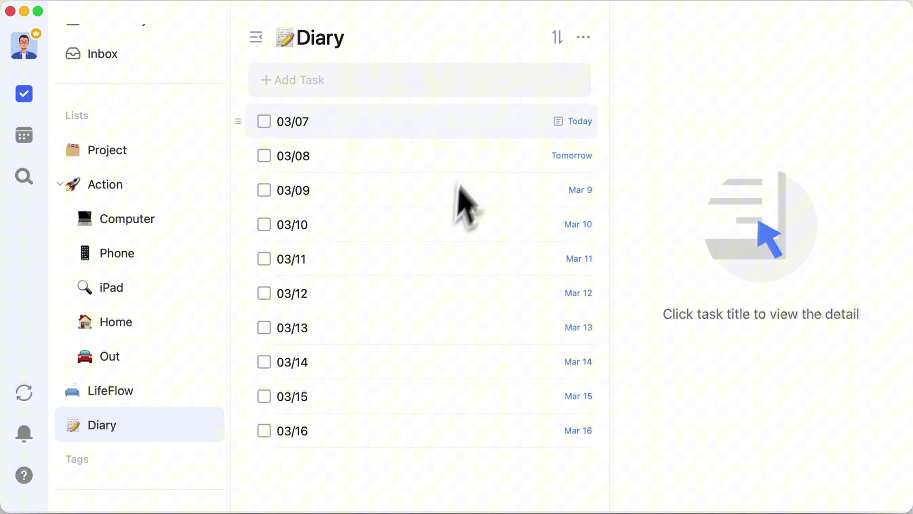
left_click(479, 131)
left_click(664, 281)
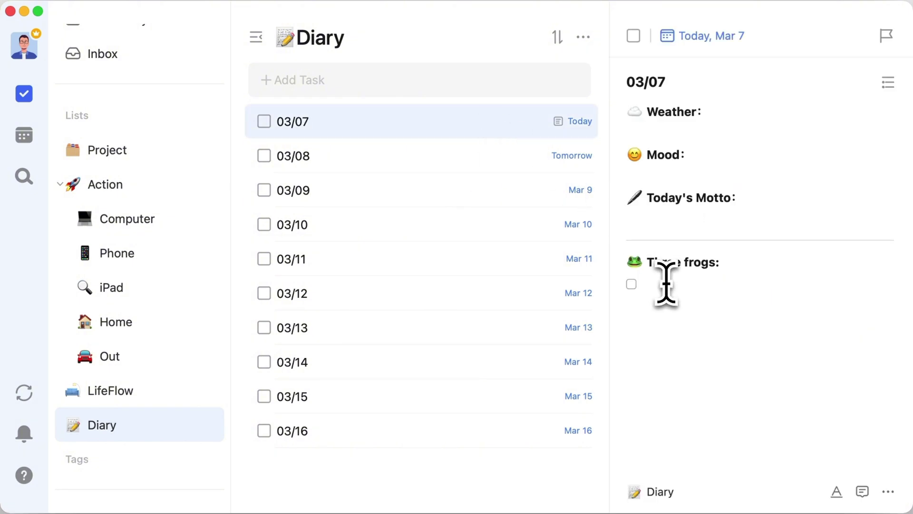
key("super+v")
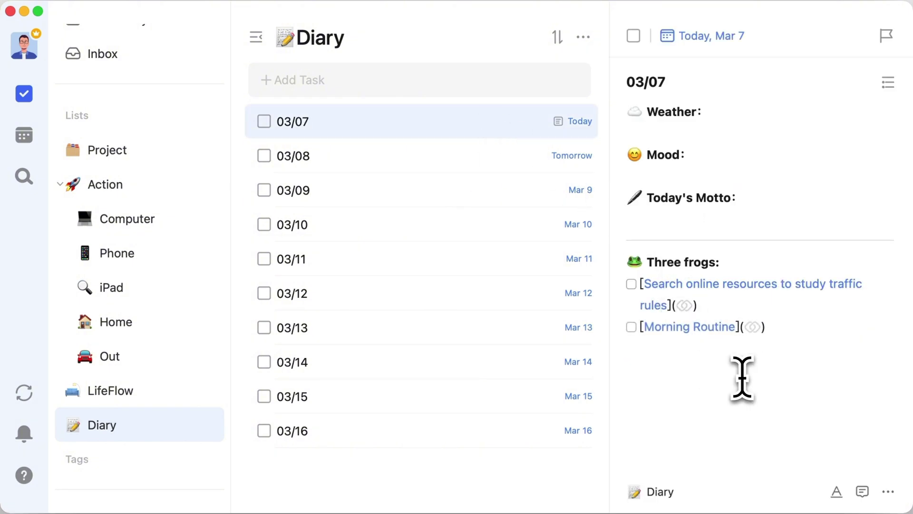
key("Return")
Add a divider, a Today's achievements heading with a victory emoji, and an achievement note
type("---")
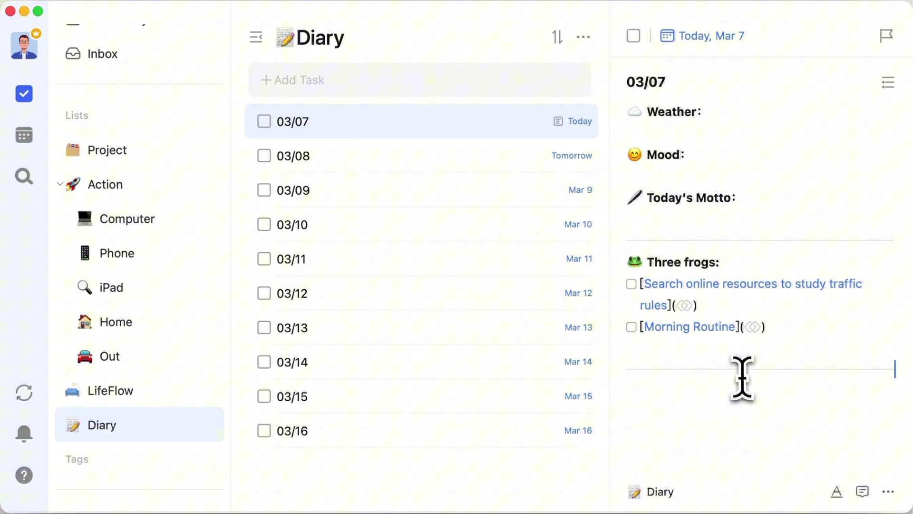
key("super+v")
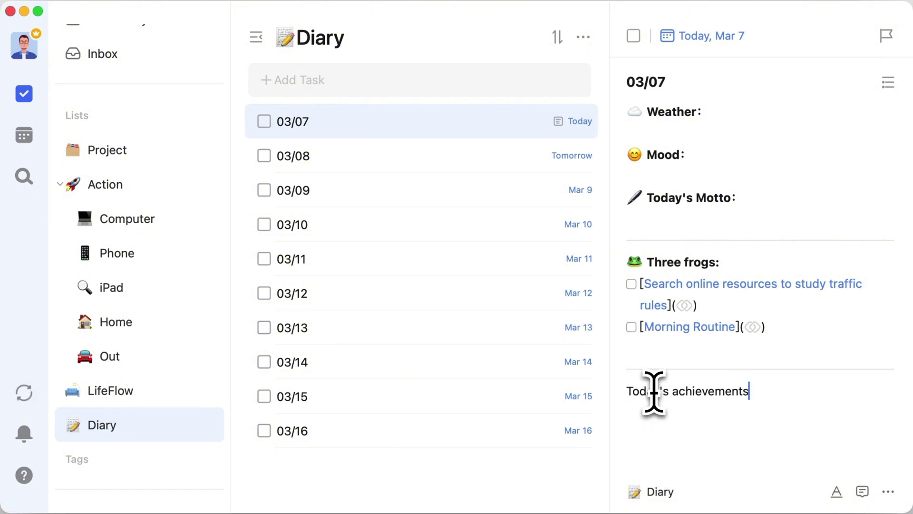
left_click(626, 391)
key("super+v")
left_click(669, 416)
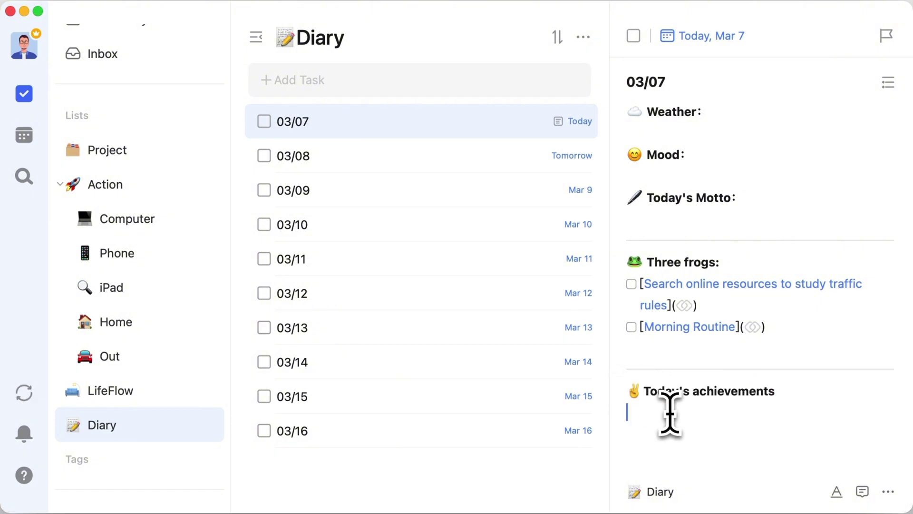
key("super+v")
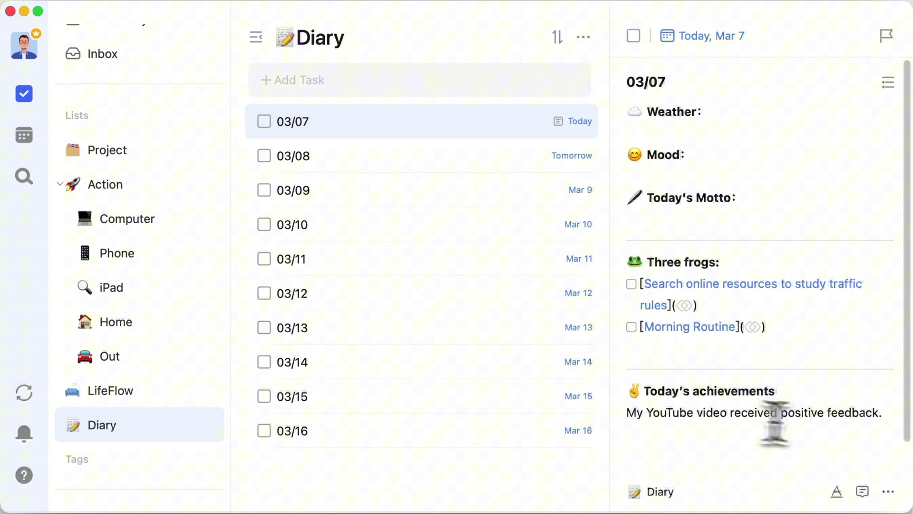
Open the YearlyPlan list and expand it to reveal its sub-lists
left_click(888, 491)
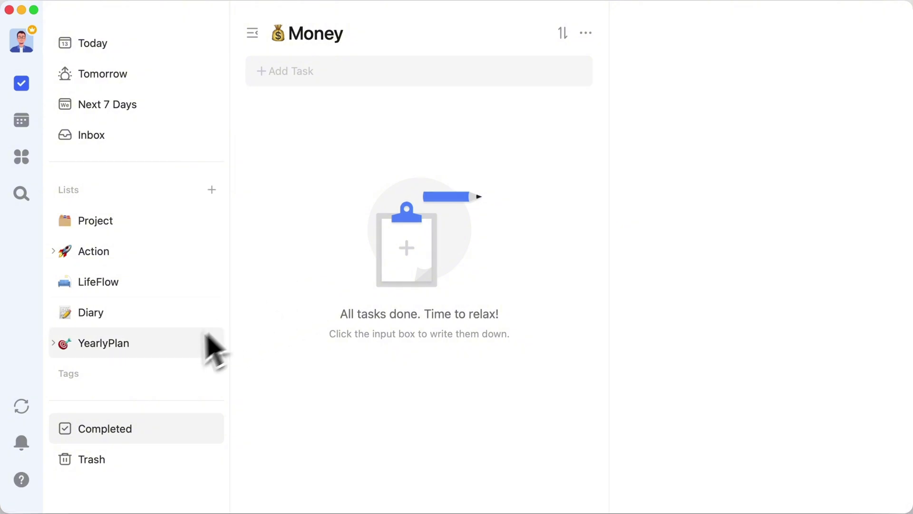
left_click(175, 350)
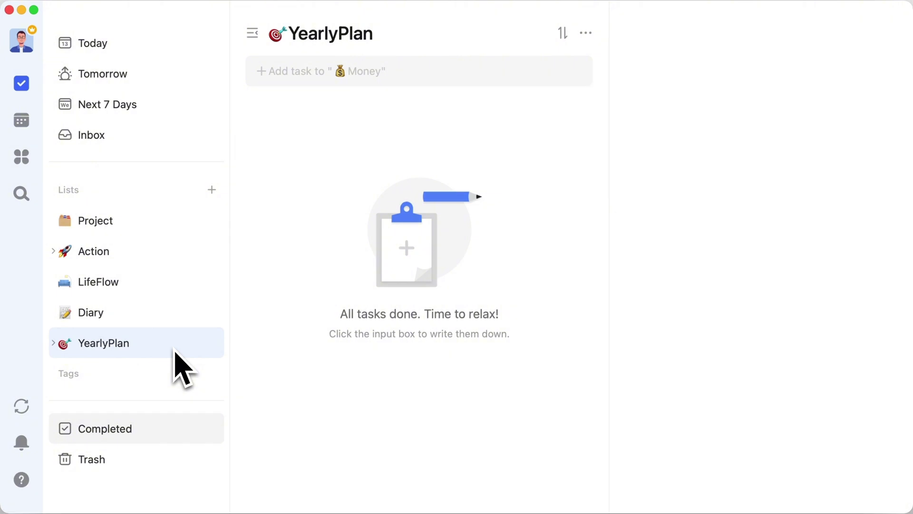
left_click(54, 345)
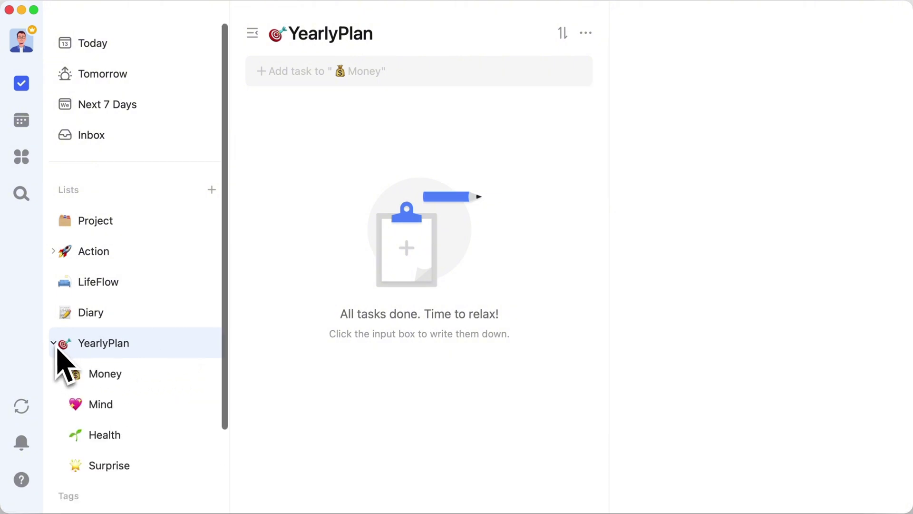
scroll(135, 362, "down", 3)
Browse YearlyPlan's Mind, Health and Surprise sub-lists in turn
left_click(175, 314)
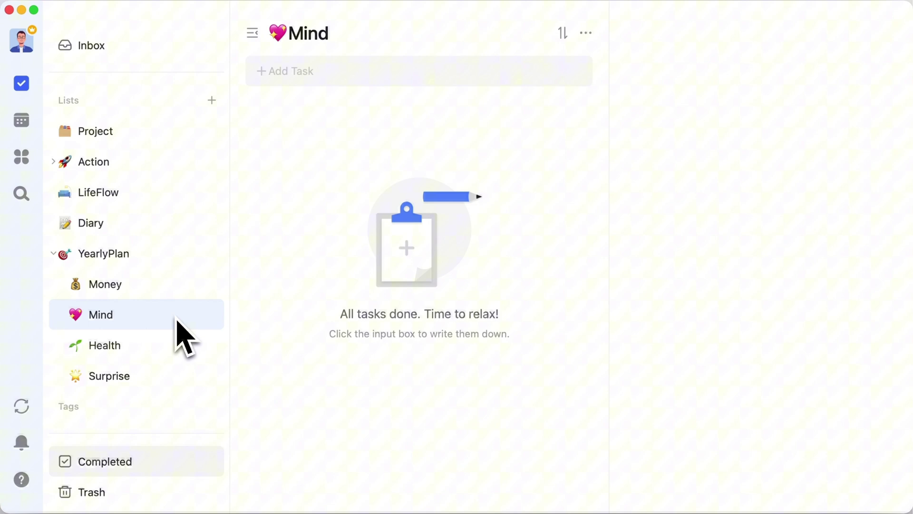
left_click(179, 349)
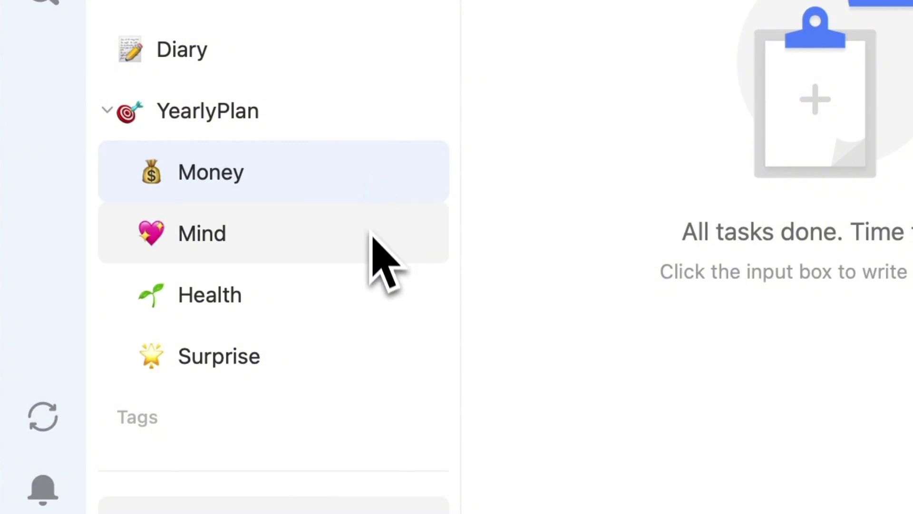
left_click(371, 238)
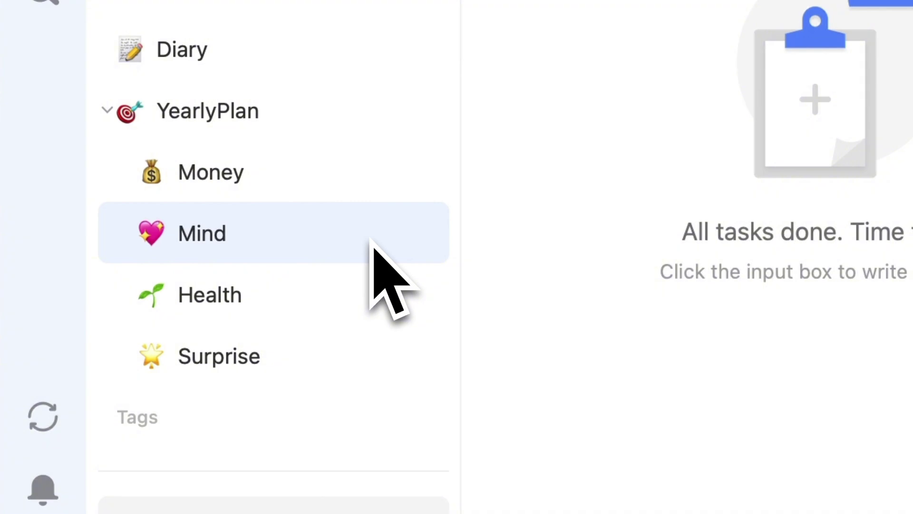
left_click(372, 304)
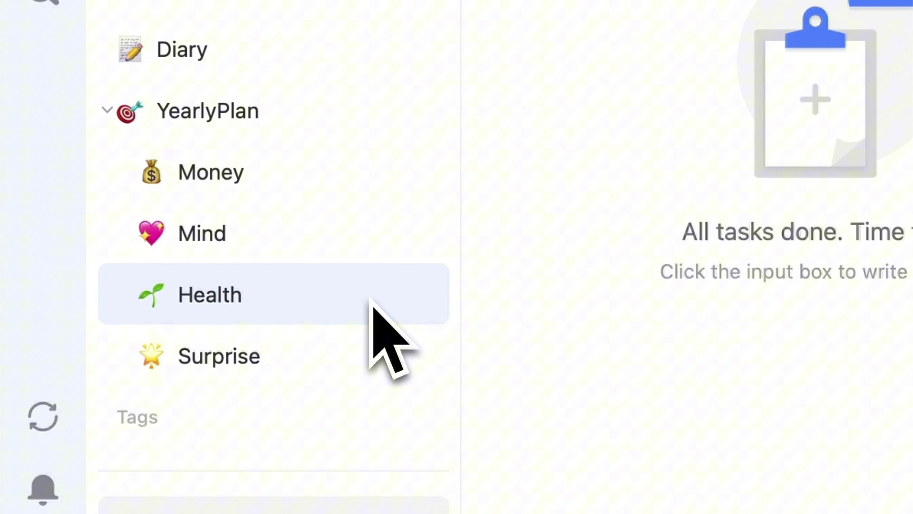
left_click(367, 339)
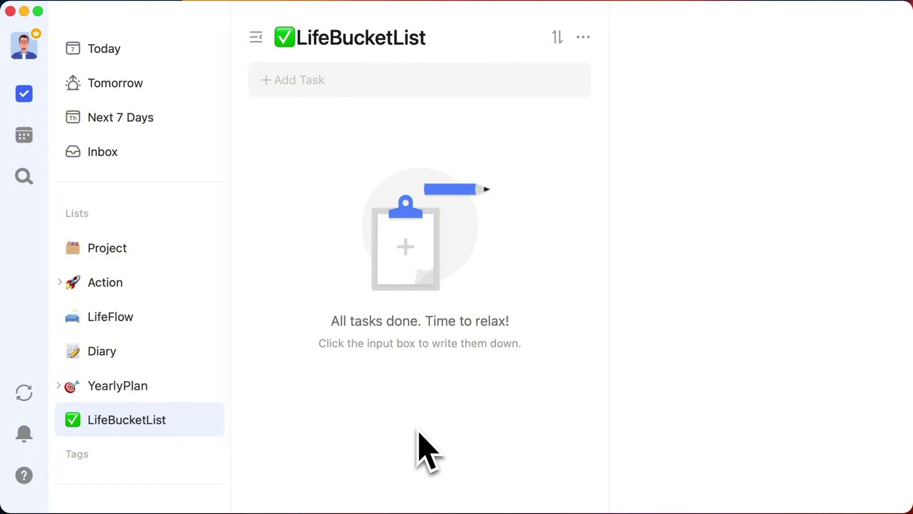
Switch LifeBucketList to a kanban board and rename Not Sectioned to 'Once-in-a-Lifetime Experience'
left_click(583, 37)
left_click(536, 92)
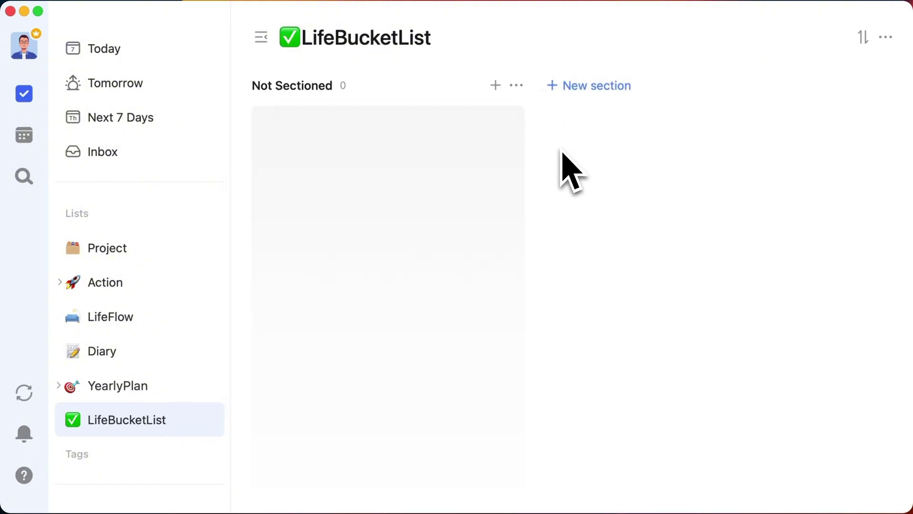
left_click(521, 93)
left_click(495, 108)
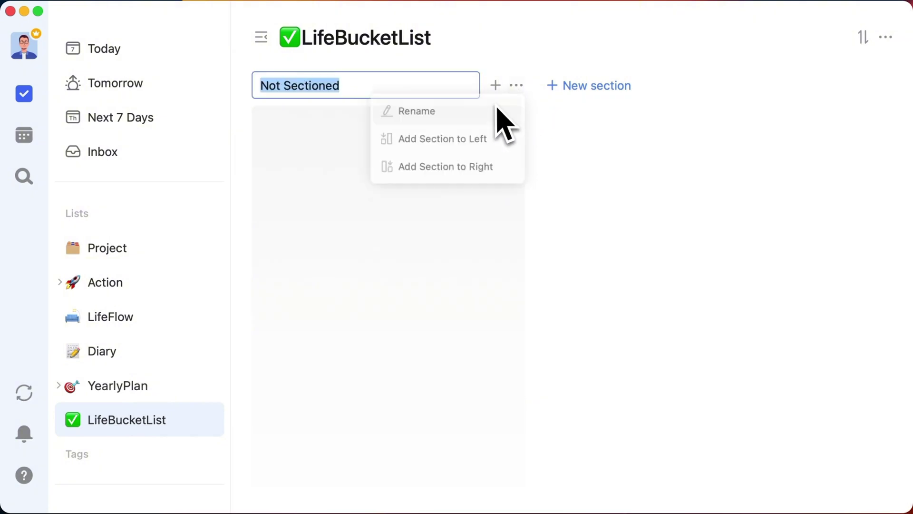
key("super+v")
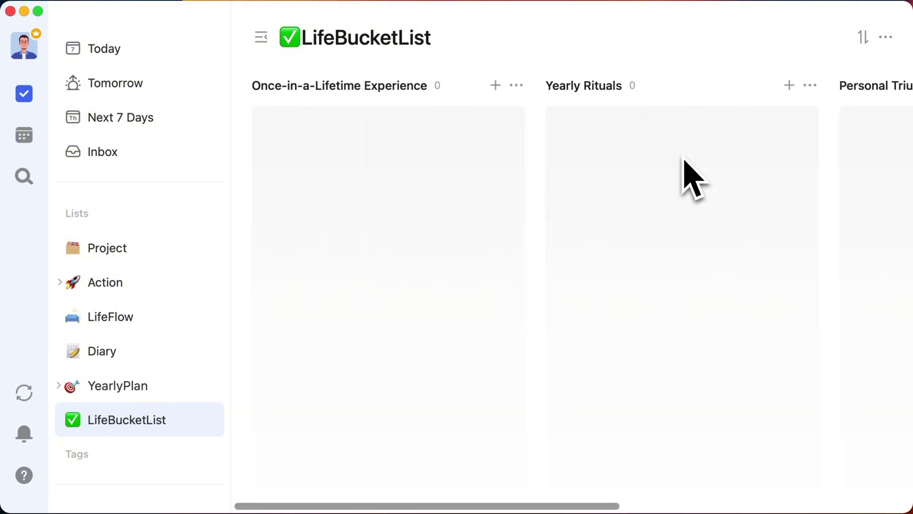
Add 'visiting -- country' to Once-in-a-Lifetime Experience and 'taking a family photo' to Yearly Rituals
left_click(495, 85)
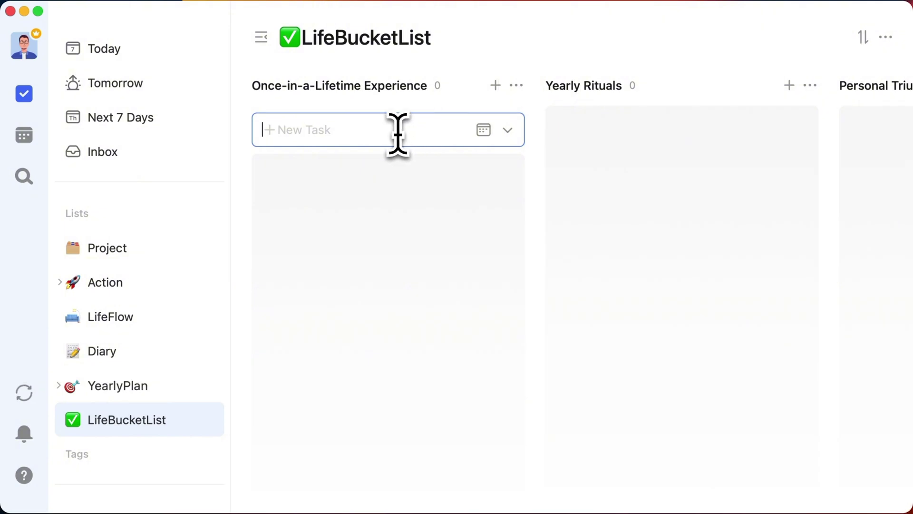
type("visiting -- country")
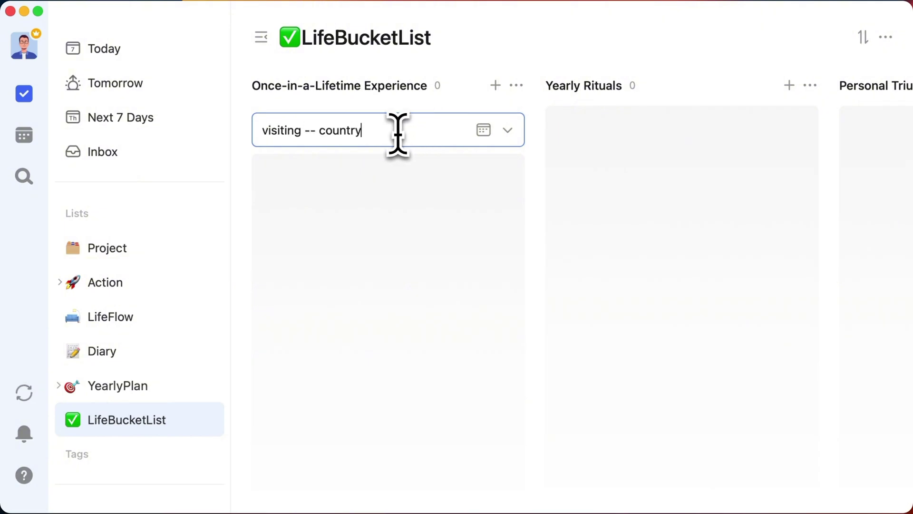
key("Return")
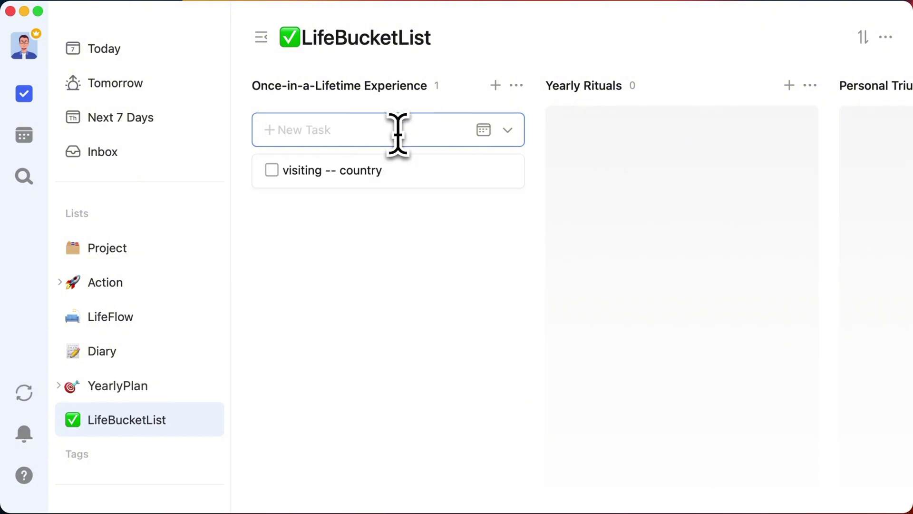
left_click(603, 188)
left_click(789, 85)
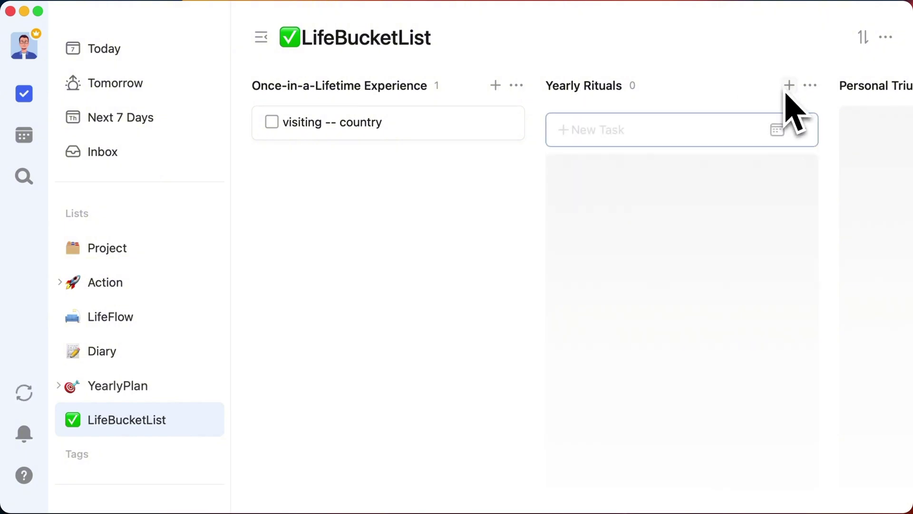
type("taking a fa")
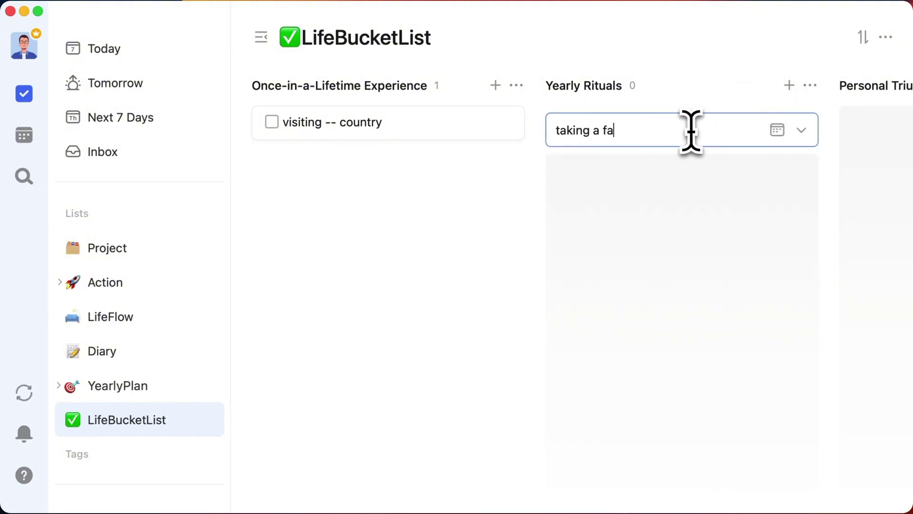
type("mily photo")
key("Return")
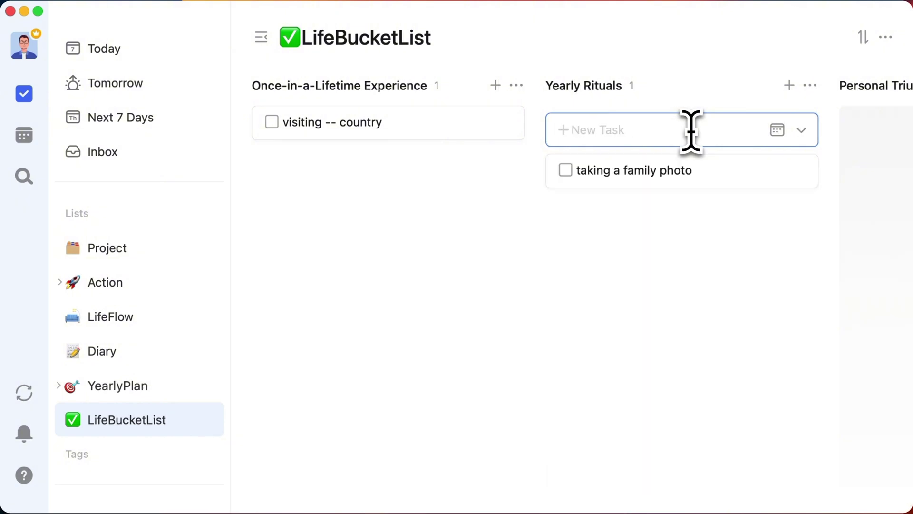
left_click(714, 238)
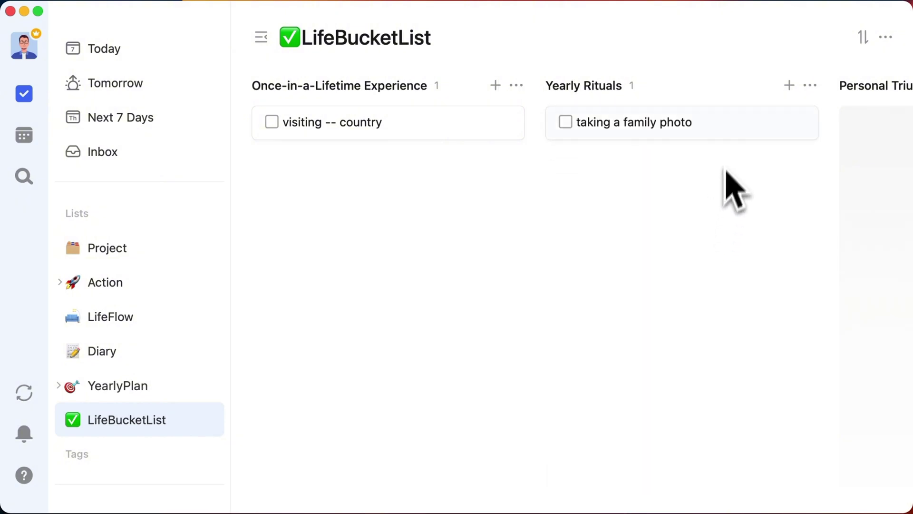
Add the task 'conquering procrastination' to the Personal Triumphs column
scroll(747, 143, "right", 6)
left_click(766, 88)
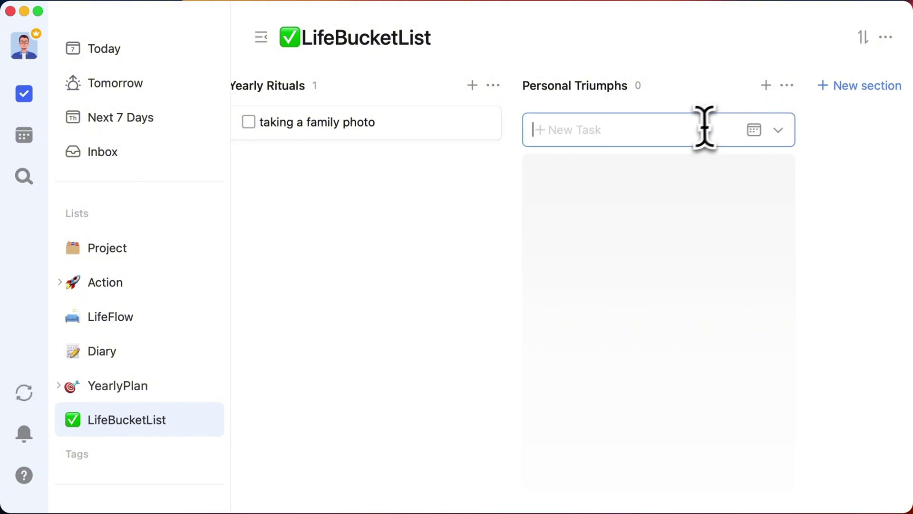
type("conquering procrastination")
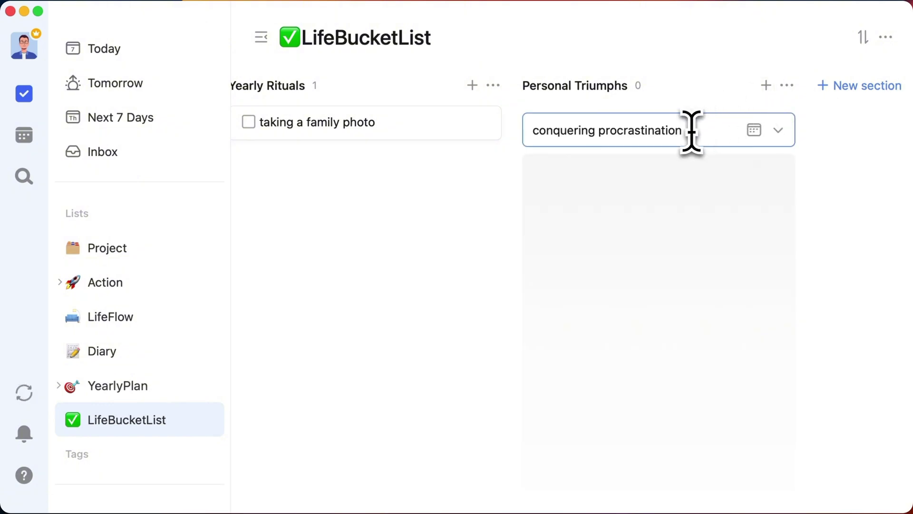
key("Return")
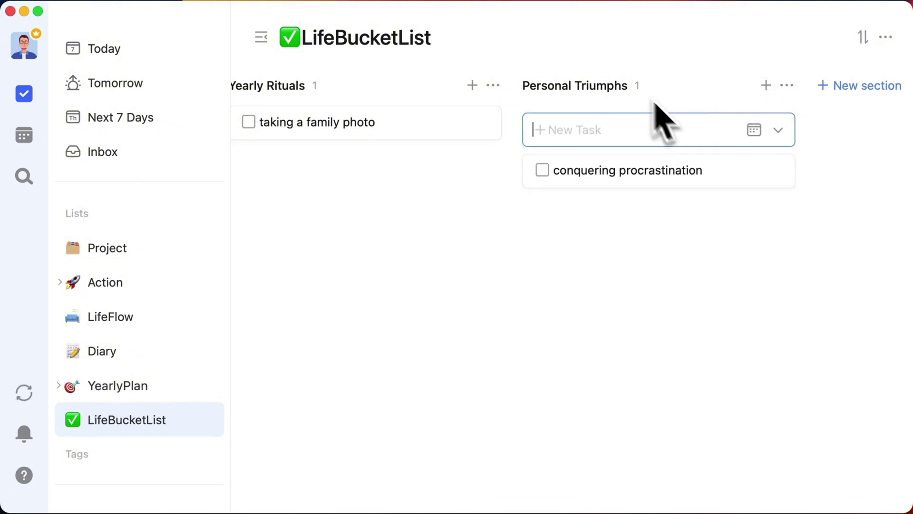
left_click(657, 236)
Add the task 'Achieved dreams' to the top of Yearly Rituals
scroll(670, 280, "left", 5)
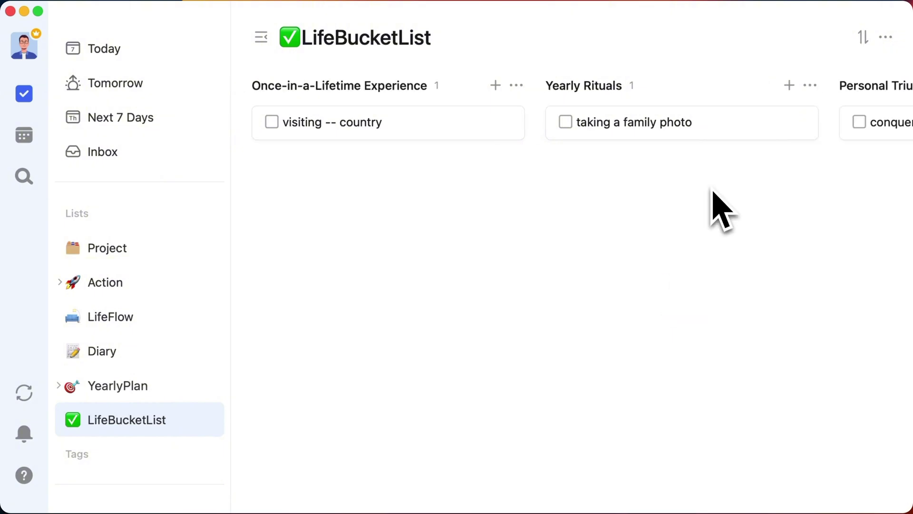
left_click(789, 85)
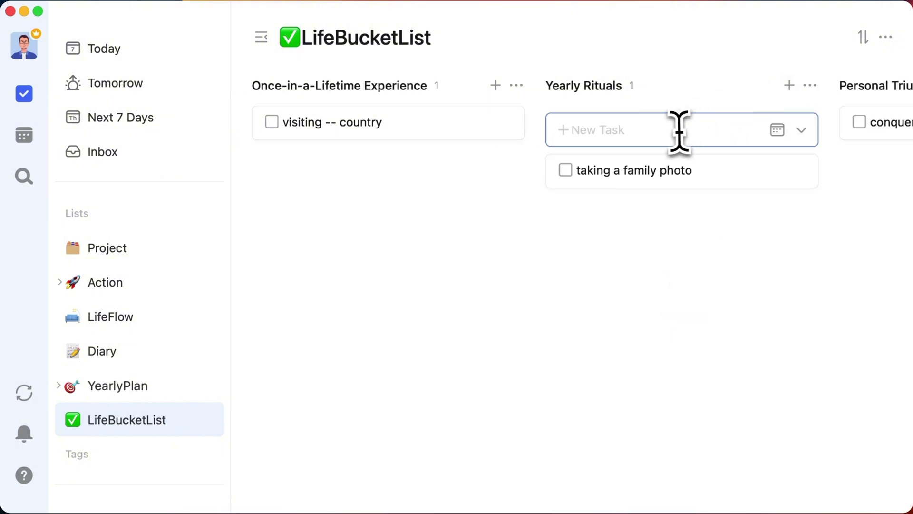
type("Achieved dreams")
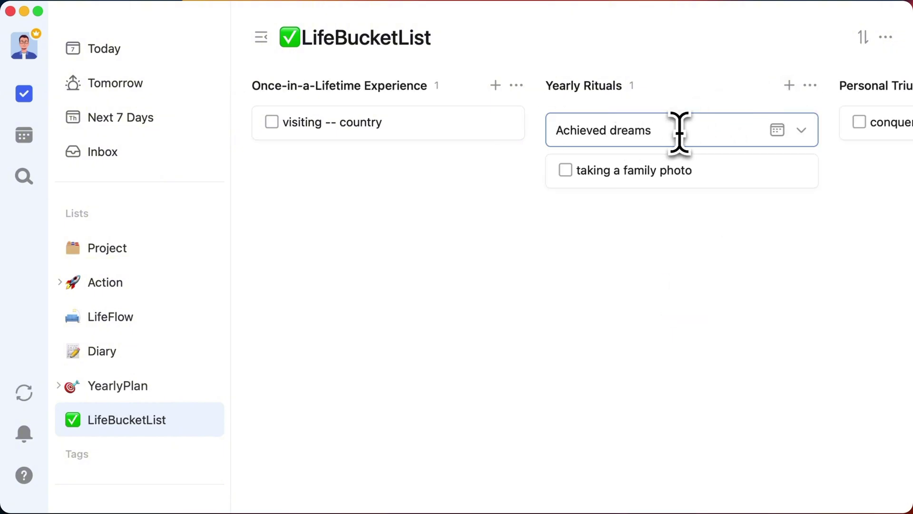
key("Return")
key("Escape")
Give Achieved dreams high priority, pin it, and paste a visiting -- country link into its description
right_click(714, 133)
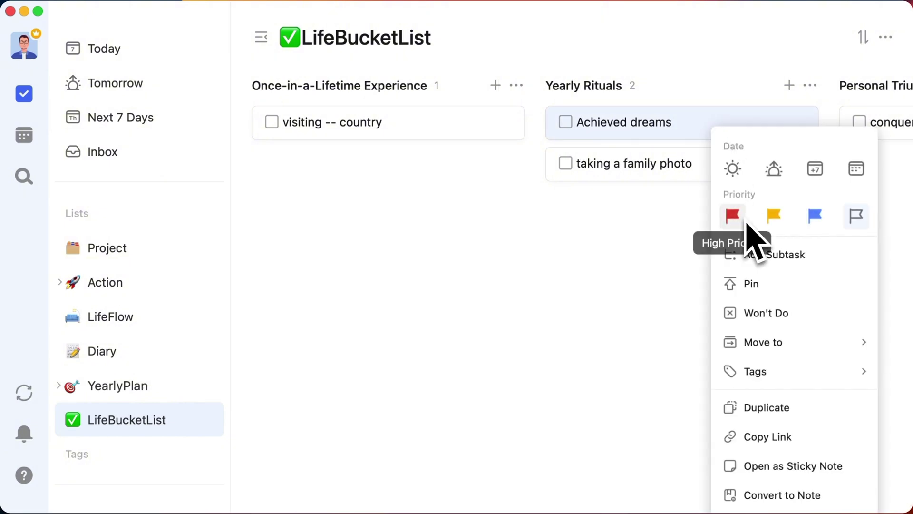
left_click(741, 215)
right_click(745, 124)
left_click(784, 277)
left_click(642, 151)
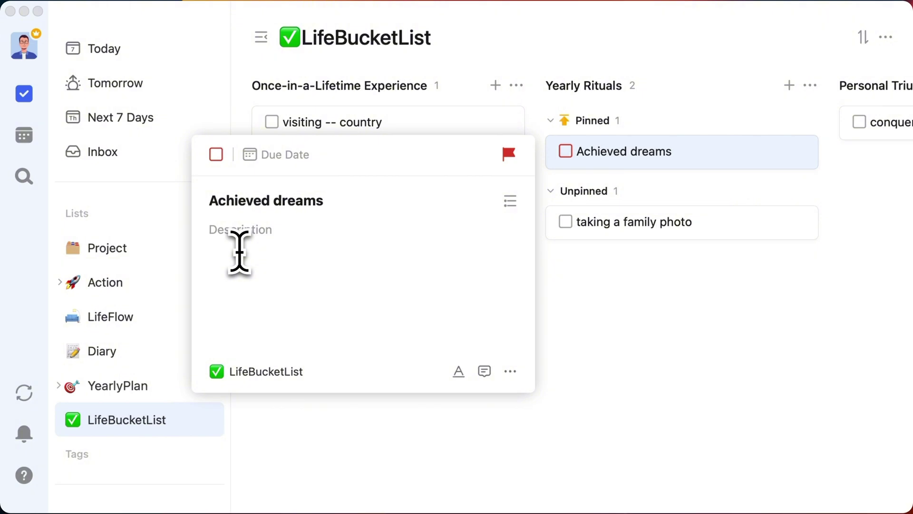
type("[visiting -- country]()")
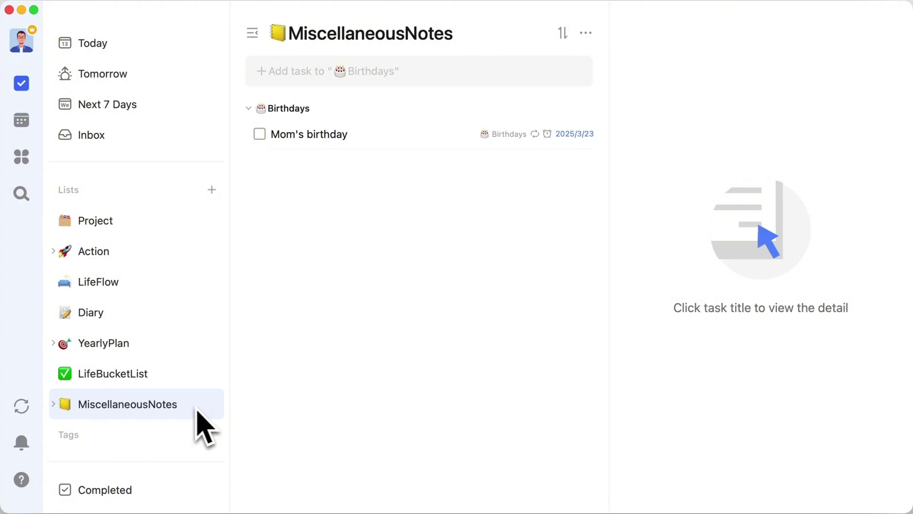
Expand MiscellaneousNotes, check Mom's birthday date and yearly repeat in Birthdays, then open Recipe
left_click(54, 404)
scroll(143, 376, "down", 4)
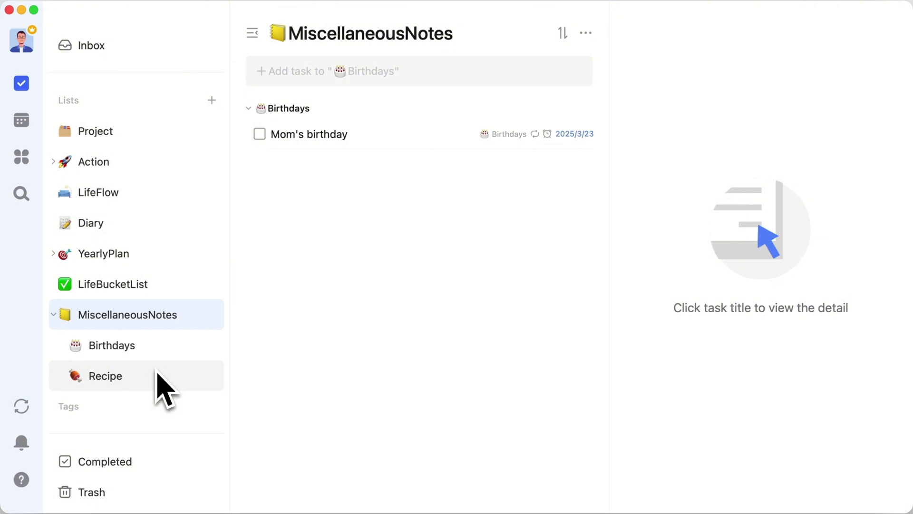
left_click(191, 355)
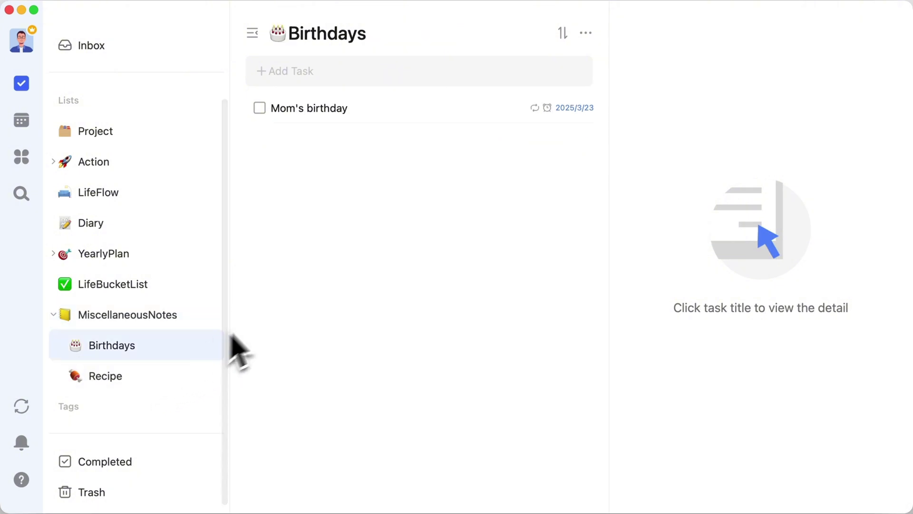
left_click(461, 113)
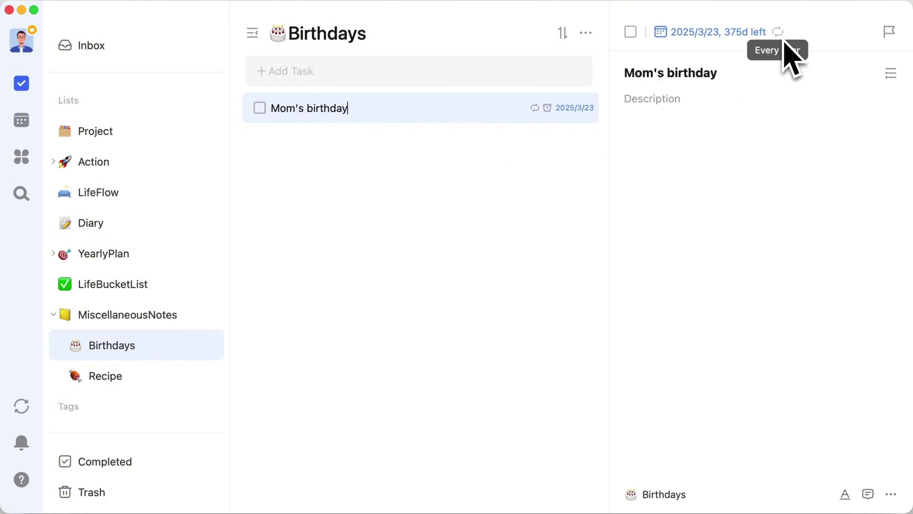
left_click(785, 43)
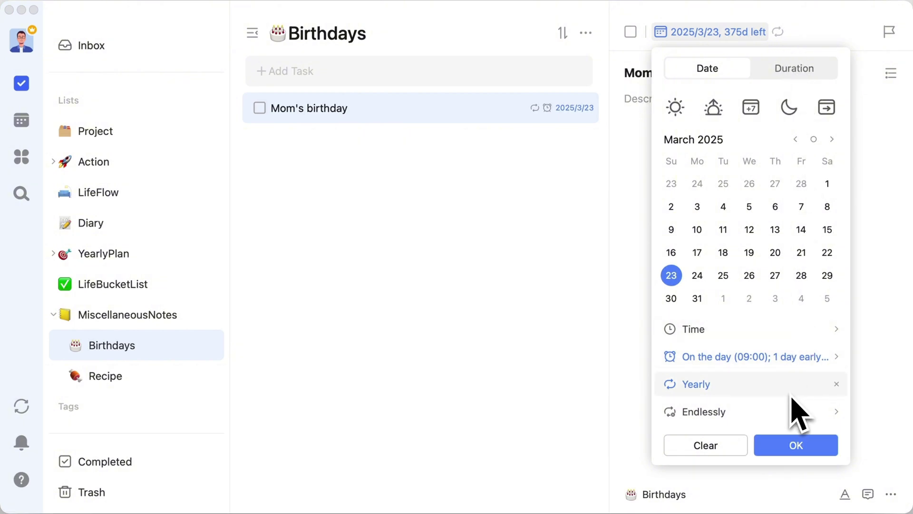
left_click(894, 369)
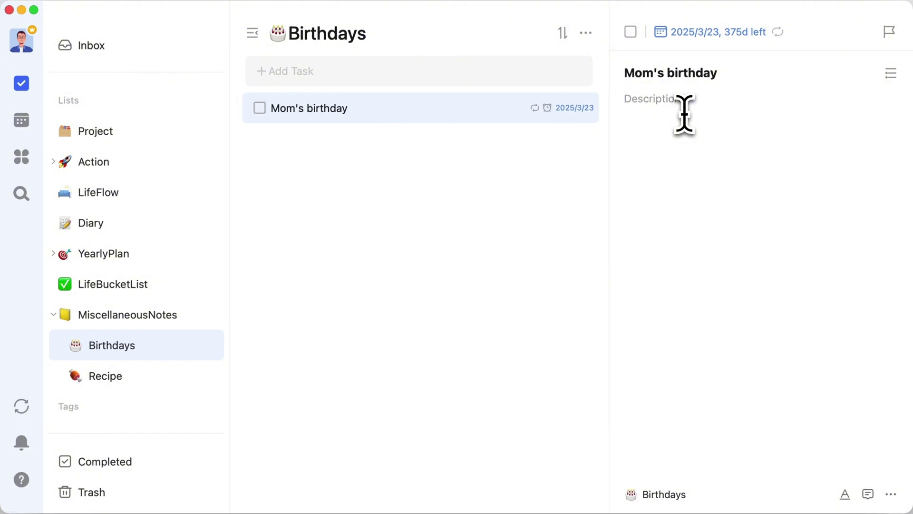
left_click(187, 381)
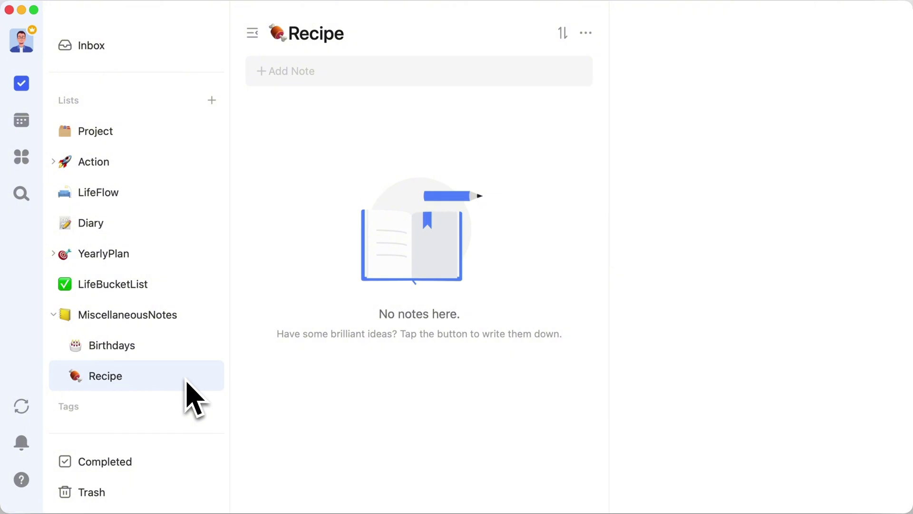
Select the MiscellaneousNotes list in the sidebar
left_click(187, 324)
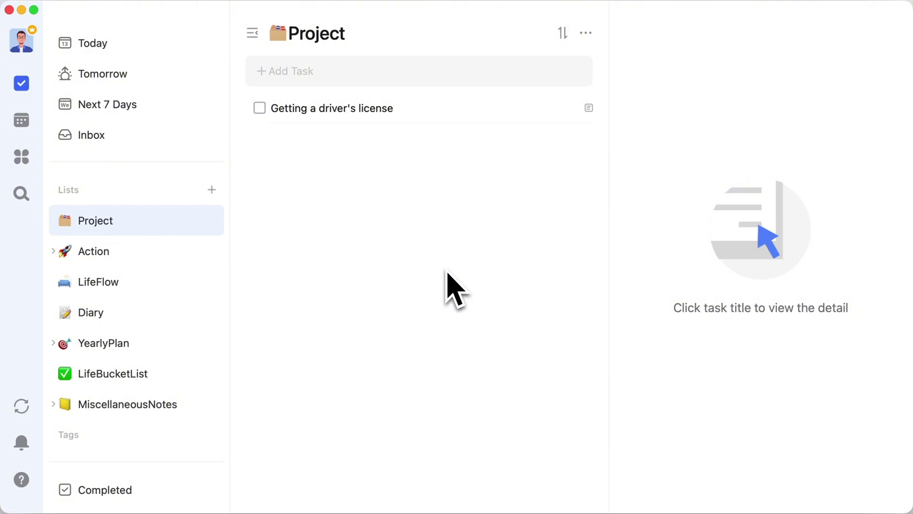
Collapse and re-expand the Lists section, then expand the Action, MiscellaneousNotes and YearlyPlan folders
left_click(114, 195)
left_click(113, 194)
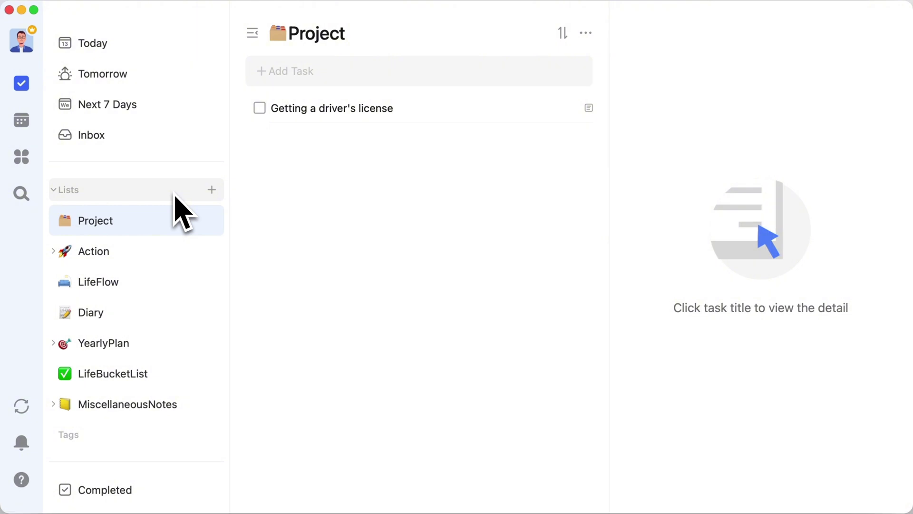
left_click(47, 253)
scroll(135, 340, "down", 2)
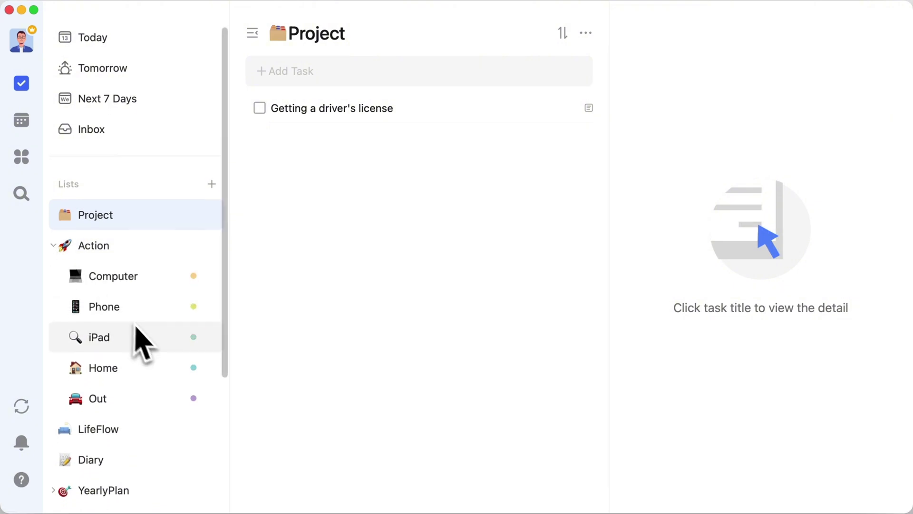
scroll(152, 352, "down", 2)
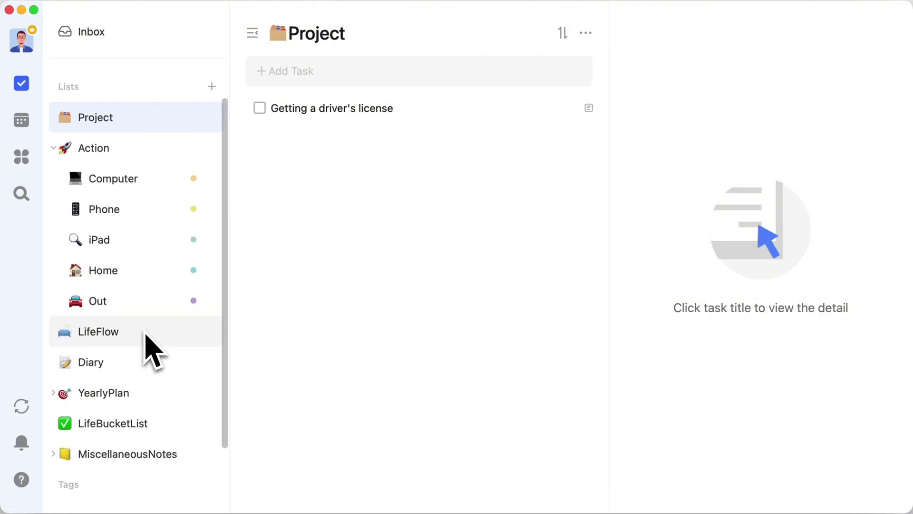
left_click(54, 454)
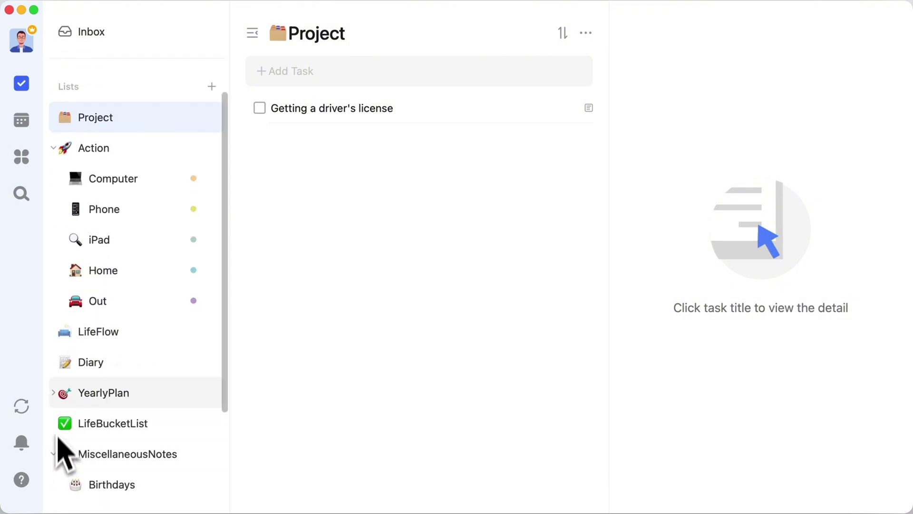
left_click(54, 392)
scroll(173, 381, "down", 6)
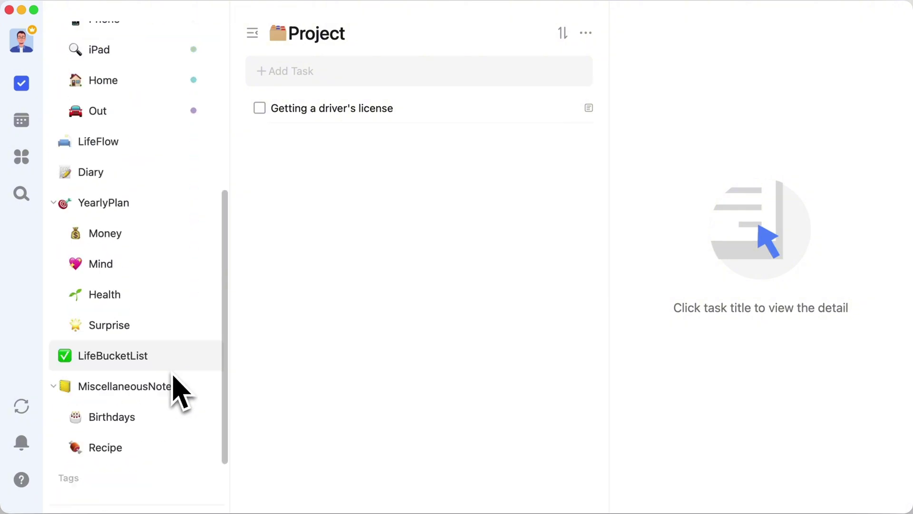
scroll(176, 391, "down", 2)
scroll(176, 391, "up", 12)
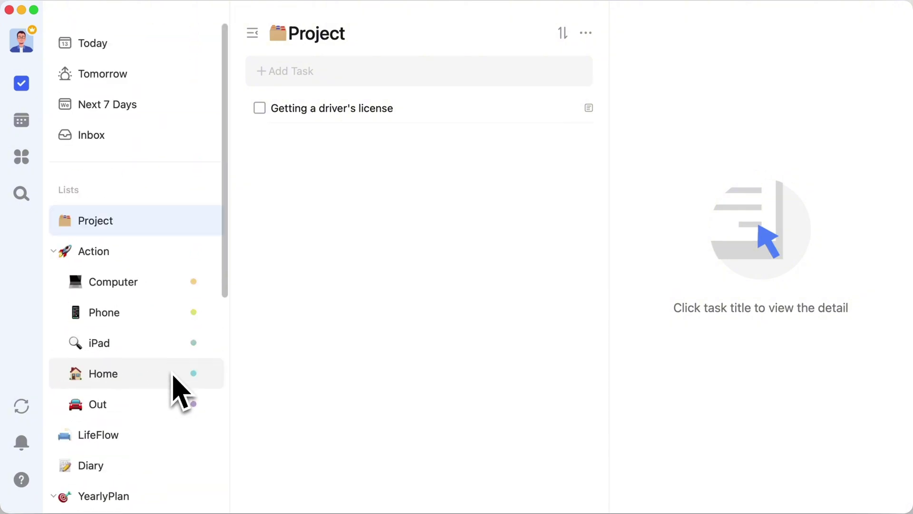